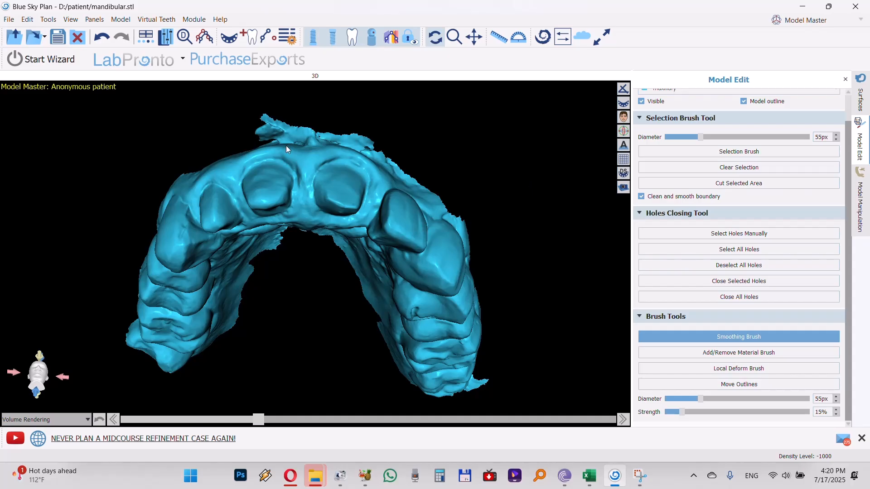
Cut away the ragged tissue along the front edge of the maxillary model with surface Cut
left_click(861, 100)
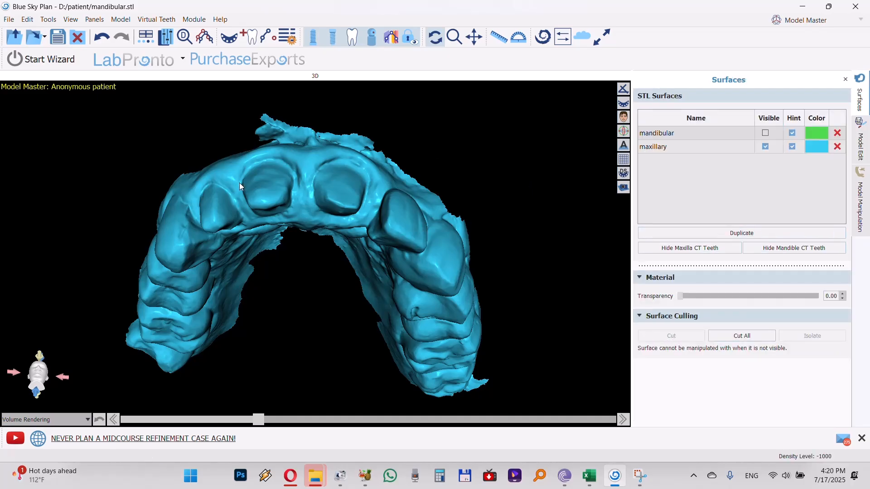
left_click(681, 150)
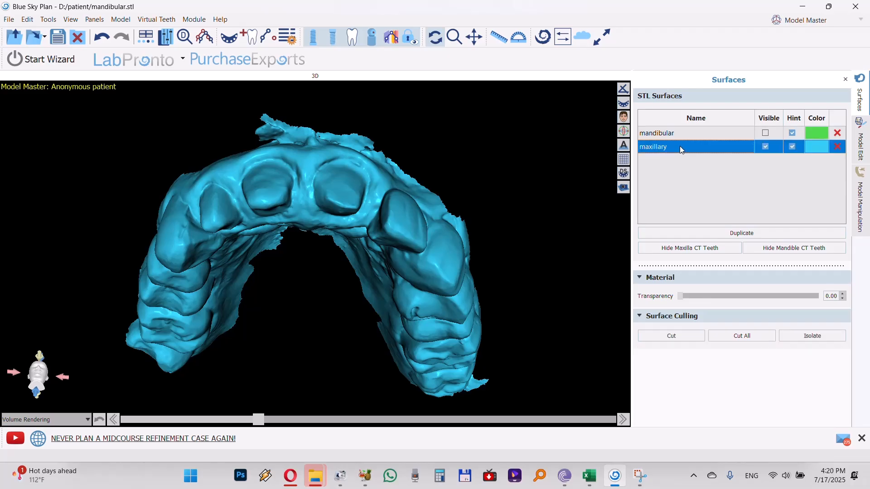
left_click(671, 336)
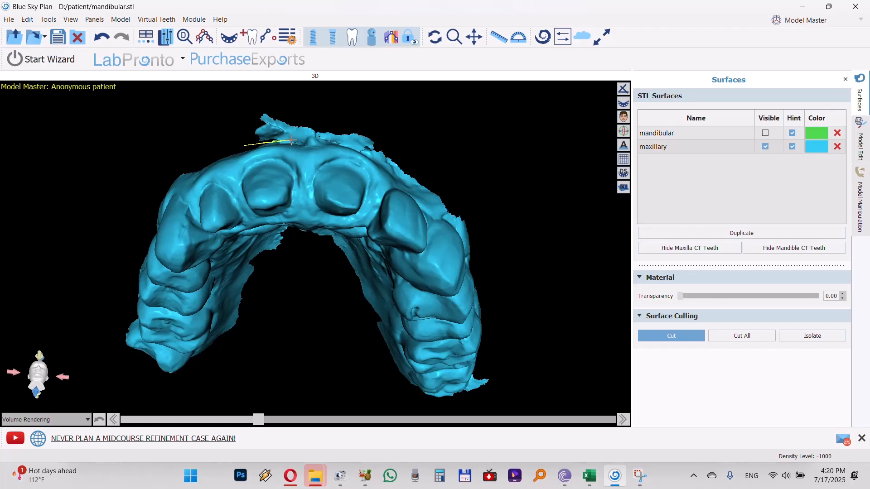
mouse_move(313, 138)
left_mouse_down()
mouse_move(369, 147)
mouse_move(401, 173)
mouse_move(435, 148)
mouse_move(305, 95)
mouse_move(206, 130)
left_mouse_up()
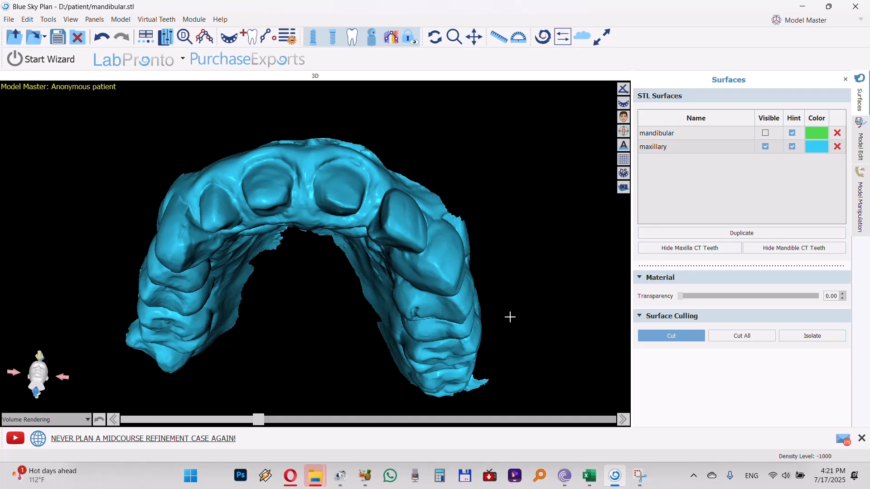
Trim the remaining excess tissue around the back of the maxillary model with surface Cut
left_click(671, 336)
left_click_drag(473, 363, 145, 295)
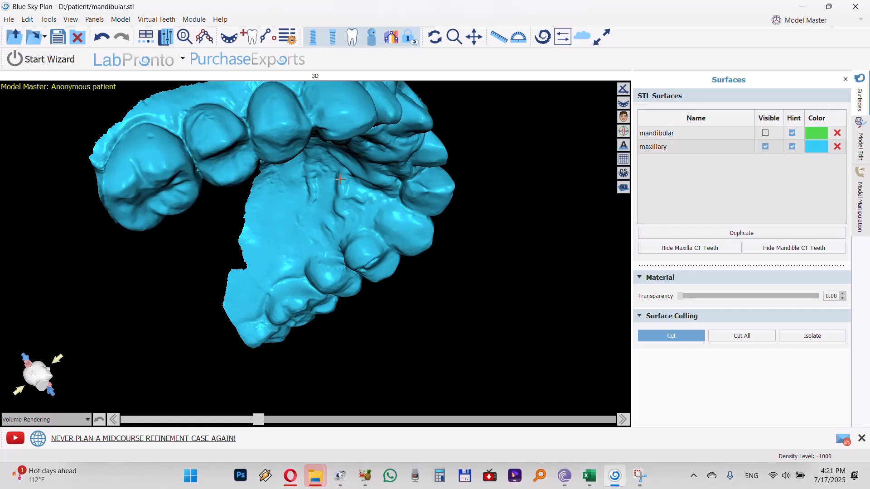
left_click(674, 338)
left_click_drag(561, 320, 349, 290)
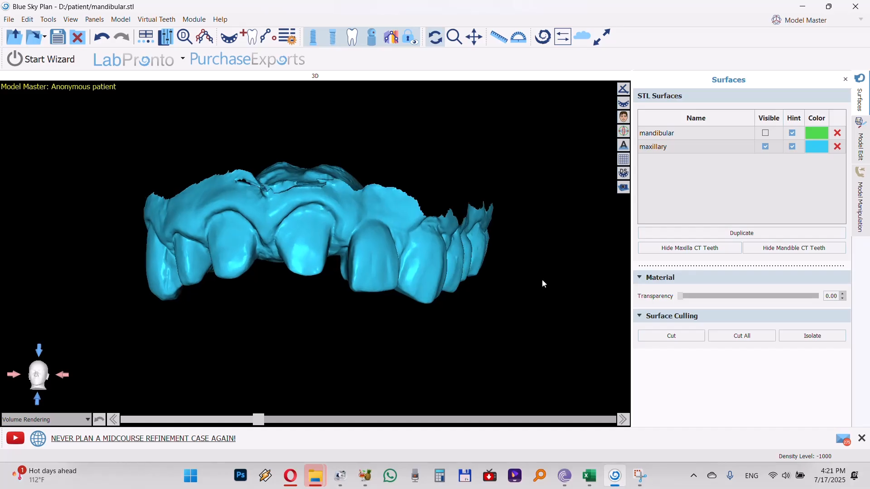
Create a closed stone model from the maxillary scan and inspect the slope of its base from both sides
left_click(862, 144)
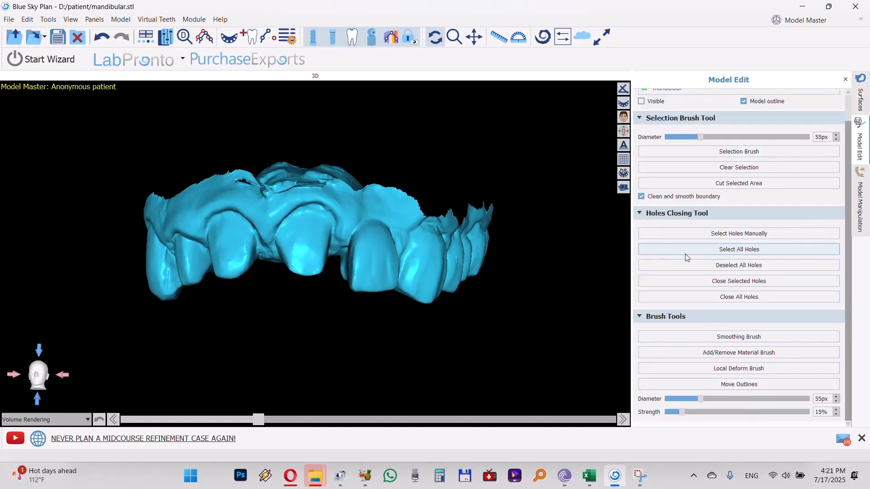
left_click(859, 208)
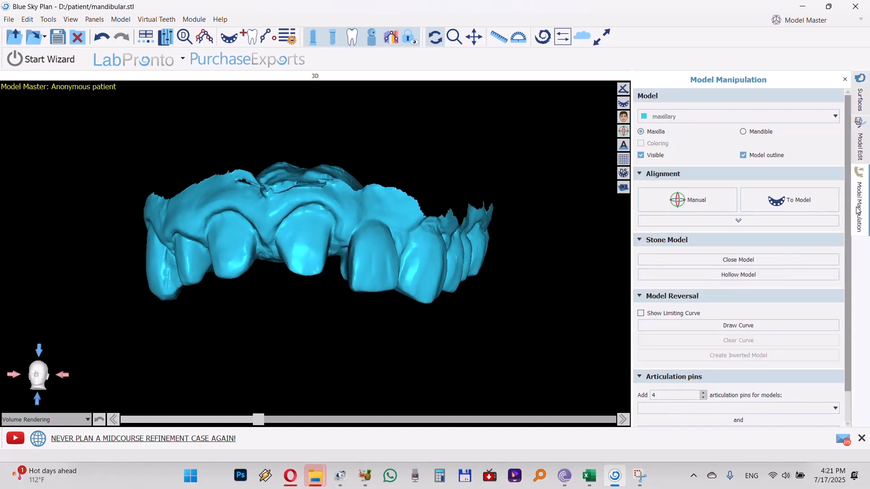
left_click(706, 259)
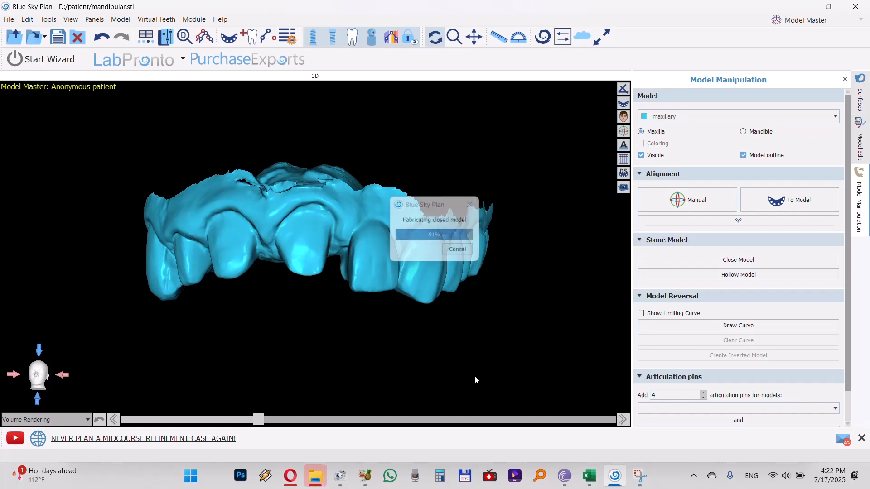
left_click_drag(288, 227, 696, 244)
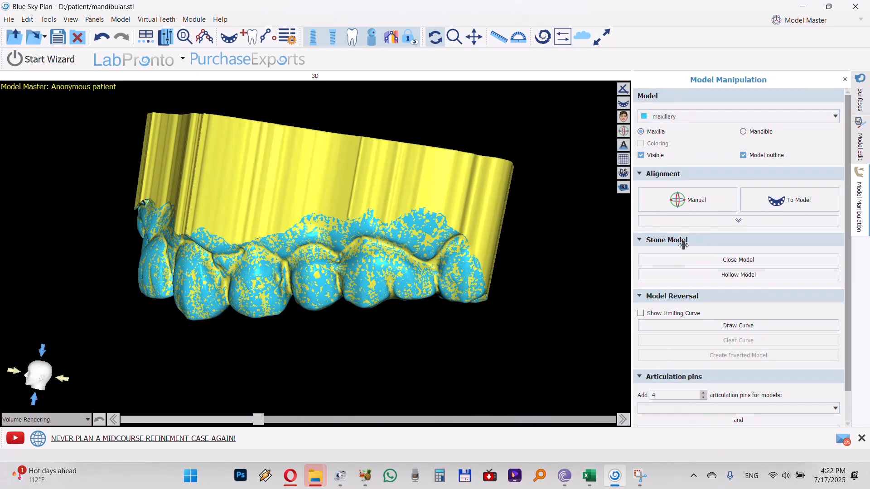
left_click_drag(626, 248, 86, 272)
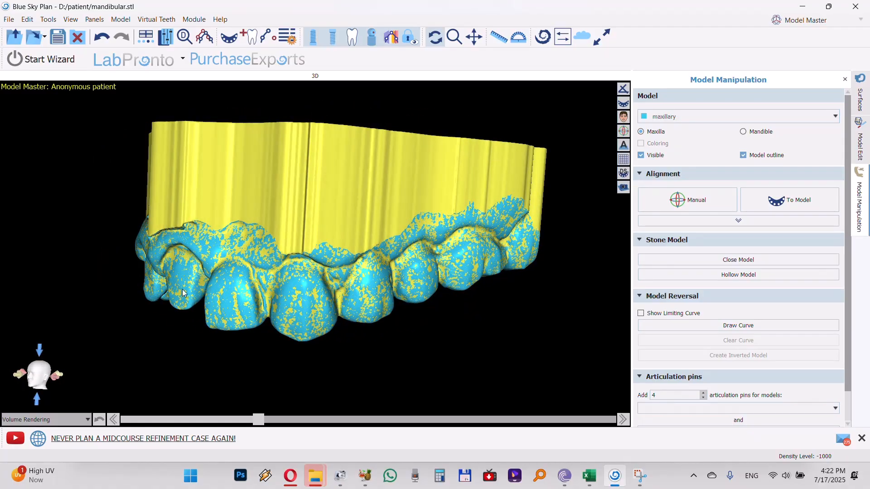
Delete the maxillary stone model and inspect the tilt of the original scan
left_click(860, 100)
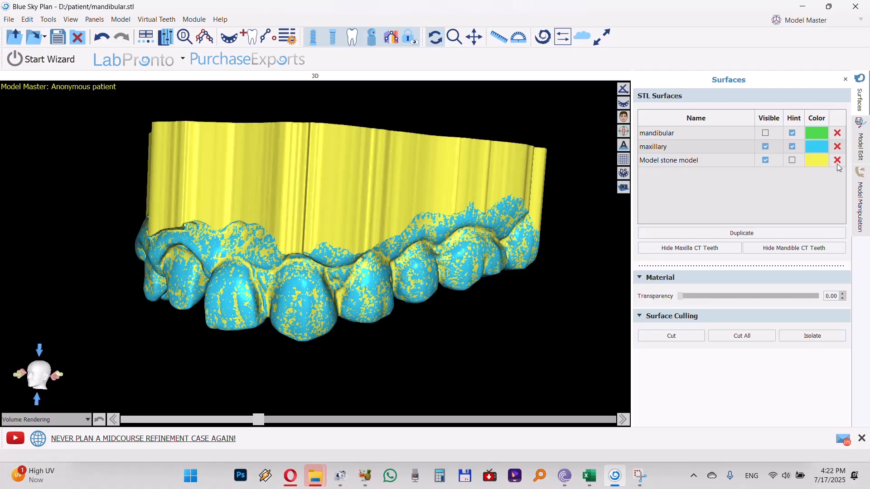
left_click(765, 160)
left_click_drag(324, 211, 245, 187)
left_click_drag(483, 174, 586, 191)
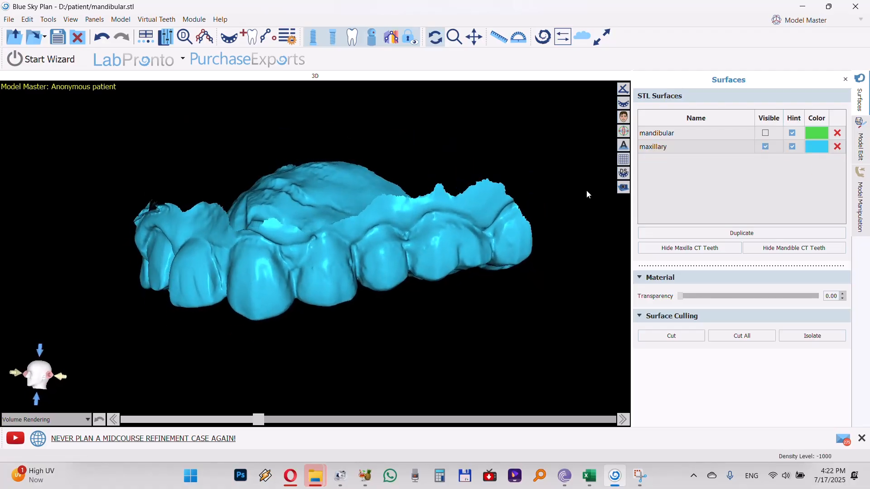
Manually rotate the maxillary model in side view to correct its occlusal tilt
left_click(860, 204)
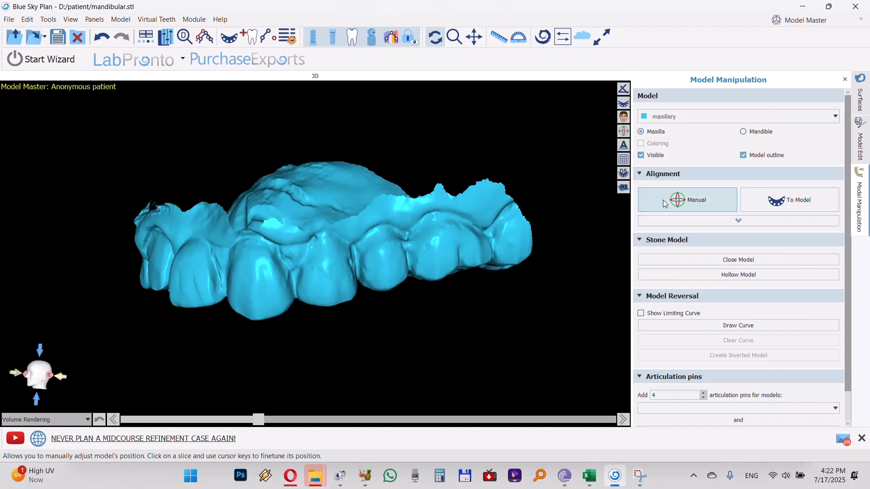
left_click(687, 200)
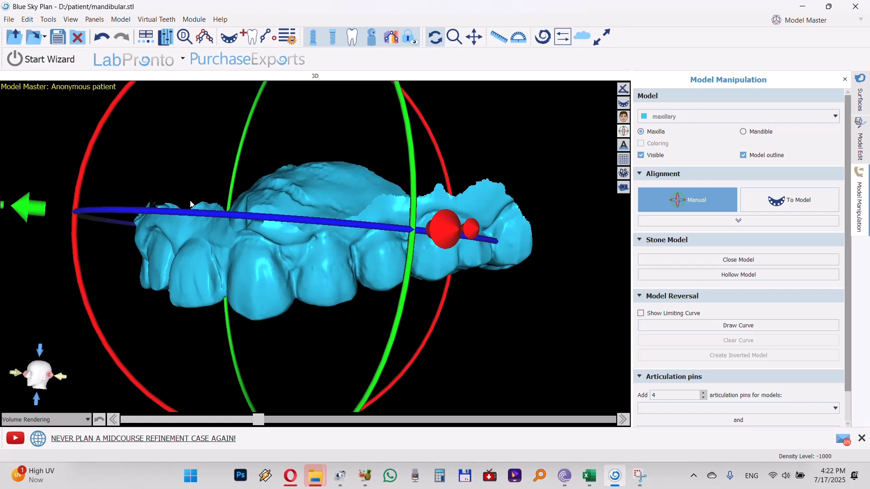
scroll(239, 258, "down", 2)
scroll(239, 258, "down", 2)
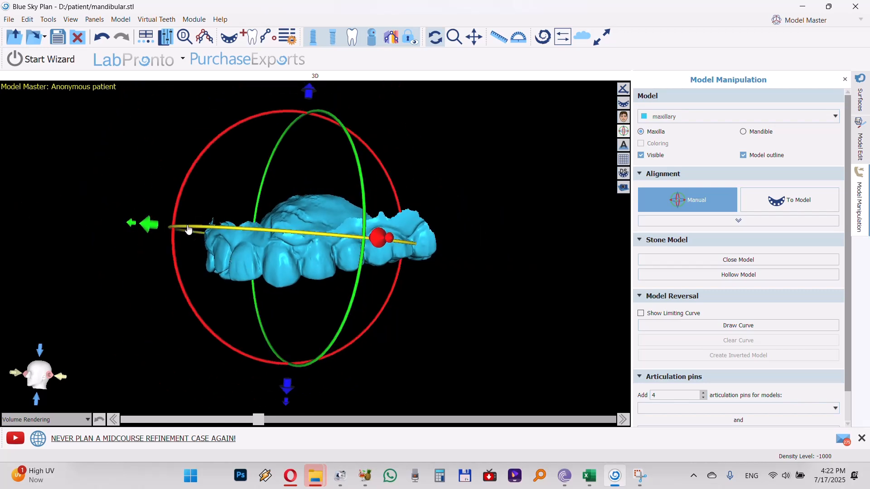
left_click_drag(178, 205, 195, 172)
Create a closed stone model from the realigned maxillary scan and hide the scan to inspect the base
left_click(670, 260)
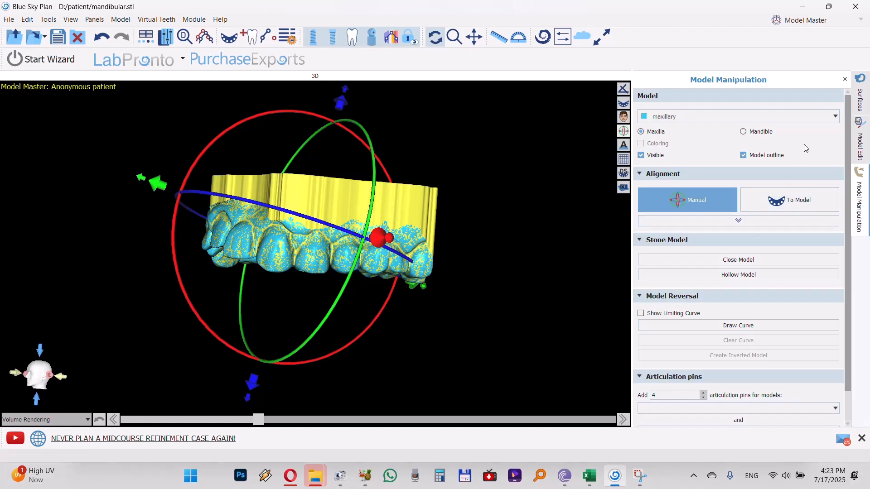
left_click(854, 107)
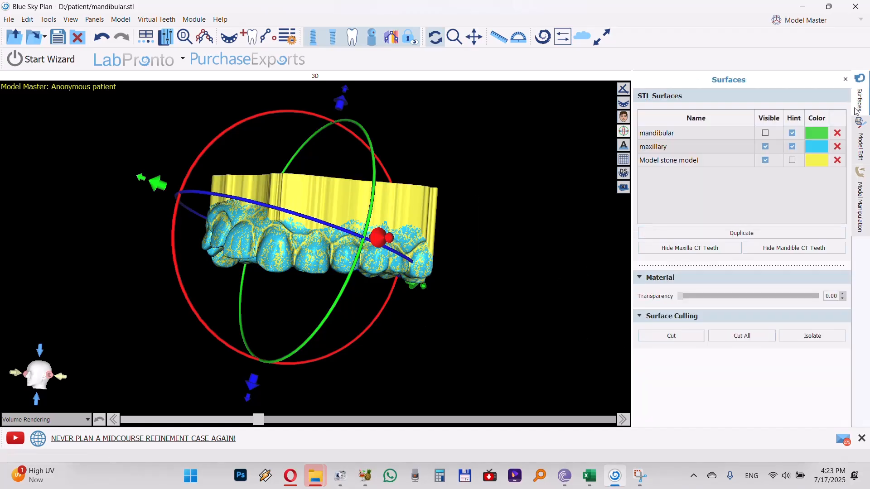
left_click(765, 147)
left_click_drag(303, 293, 503, 312)
left_click_drag(251, 261, 311, 246)
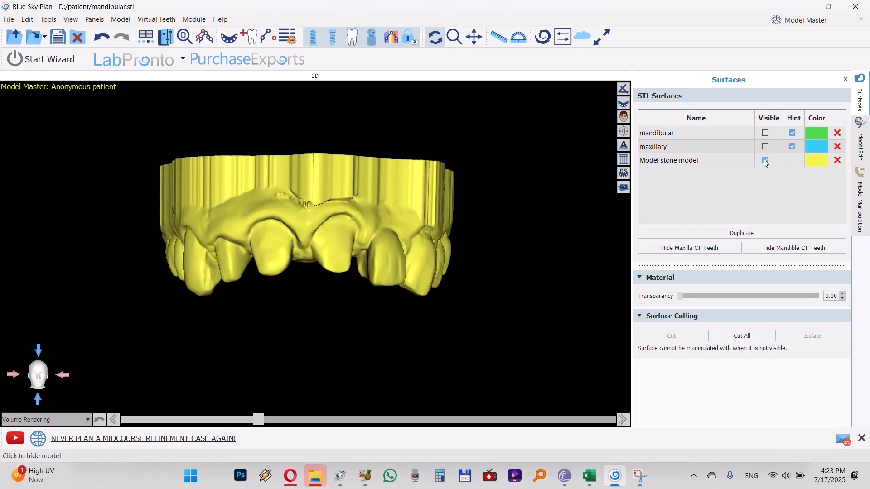
Hide the stone model, show the maxillary and mandibular scans, and inspect their bite from several sides
left_click(765, 161)
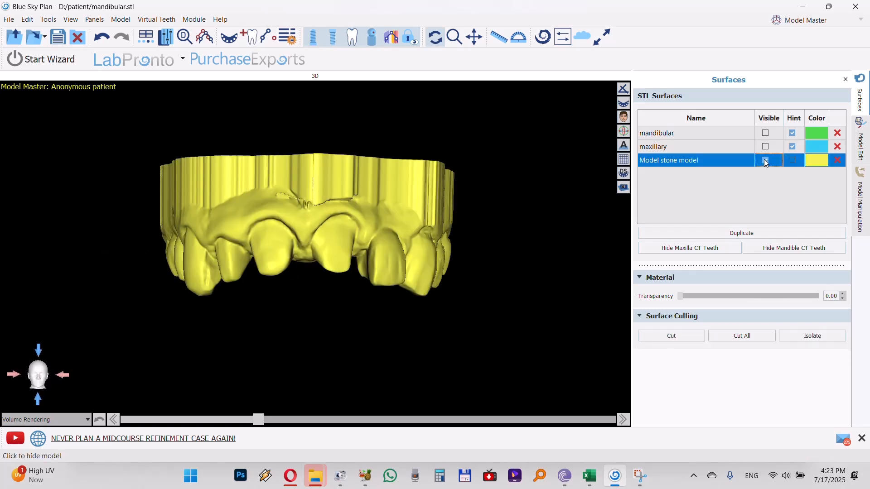
left_click(766, 147)
left_click(765, 136)
left_click(765, 137)
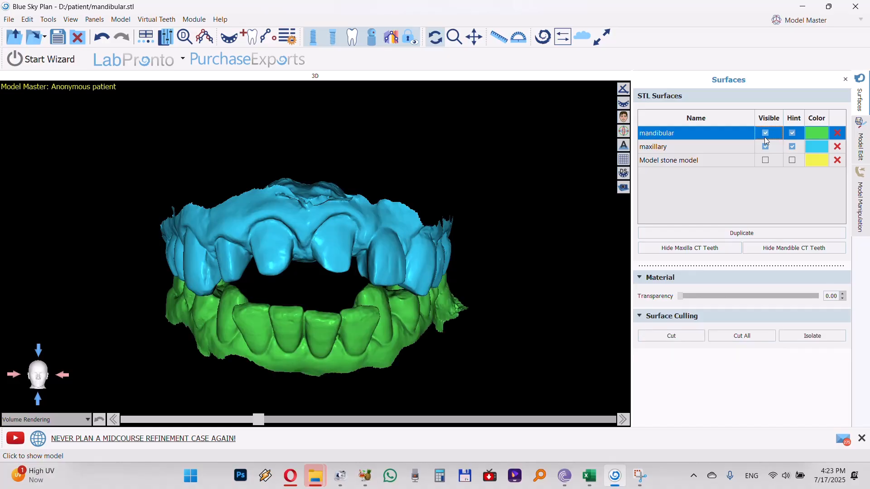
left_click_drag(317, 339, 422, 283)
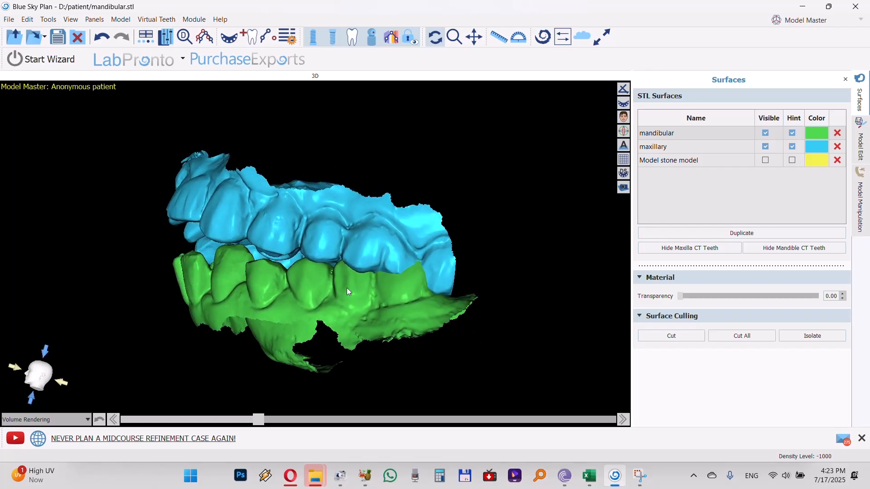
left_click_drag(316, 337, 496, 369)
left_click_drag(280, 220, 323, 196)
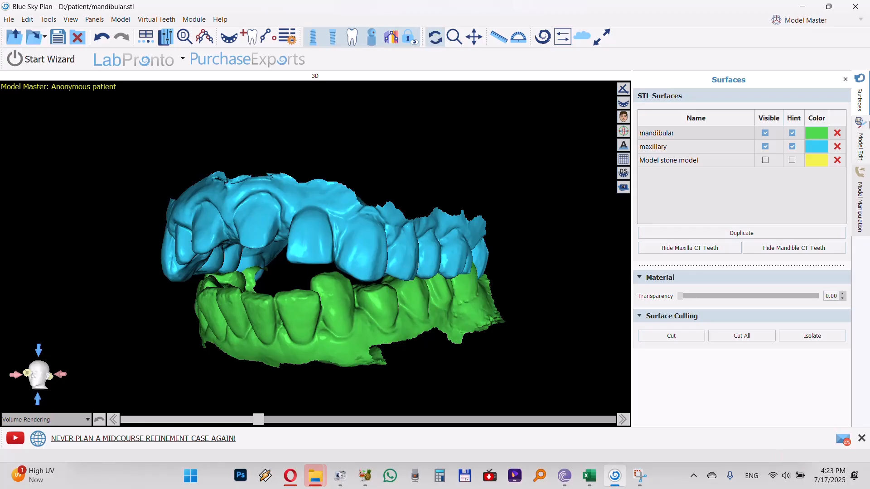
Align the mandibular model to the maxillary model without using points and check the bite from both sides
left_click(862, 201)
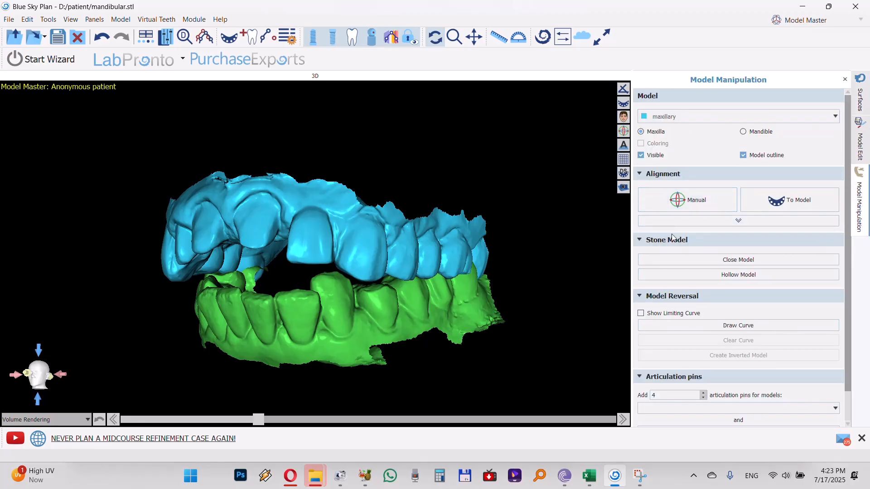
left_click(738, 221)
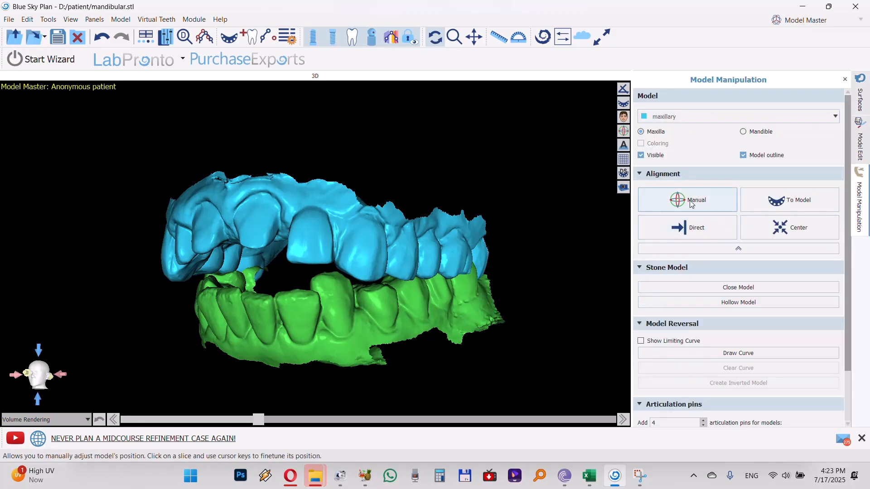
left_click(782, 205)
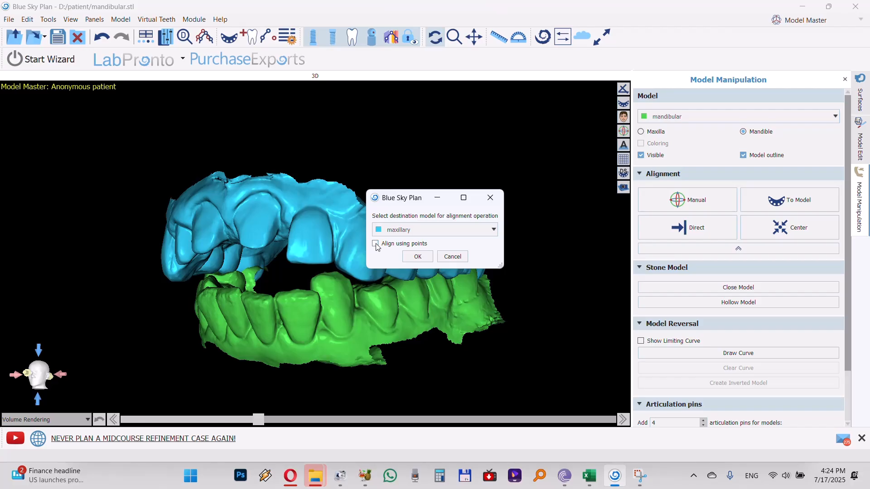
left_click(416, 257)
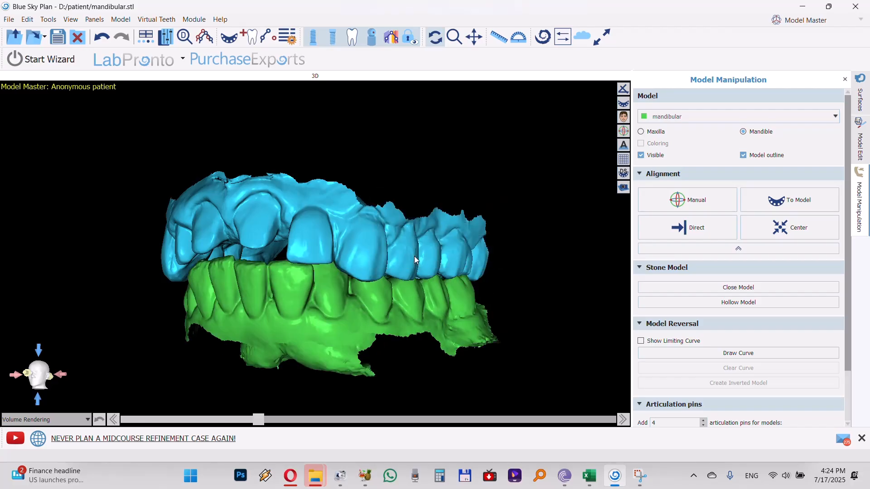
left_click_drag(373, 227, 442, 301)
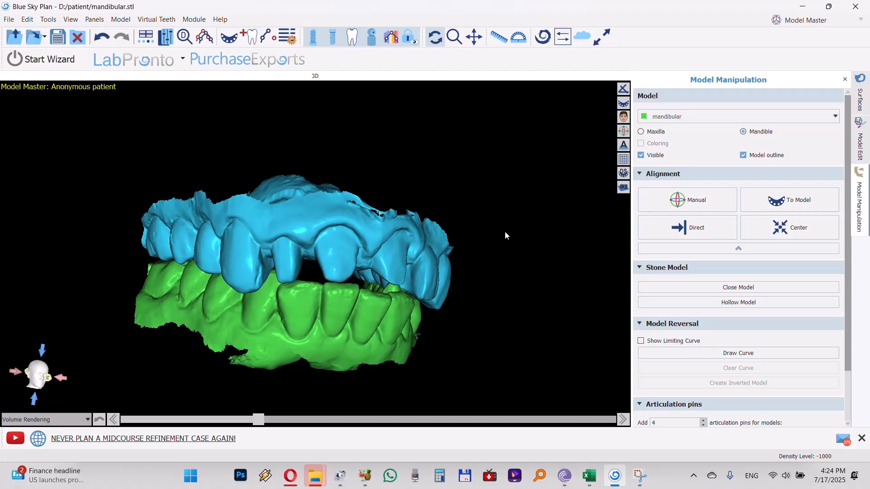
left_click_drag(505, 231, 128, 252)
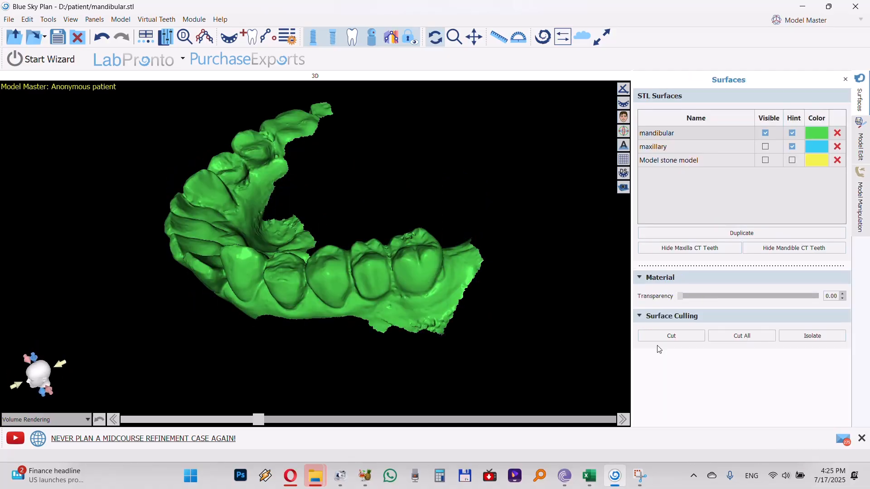
Hide the maxillary model and cut away the excess tissue beside and behind the mandibular molar
left_click(662, 337)
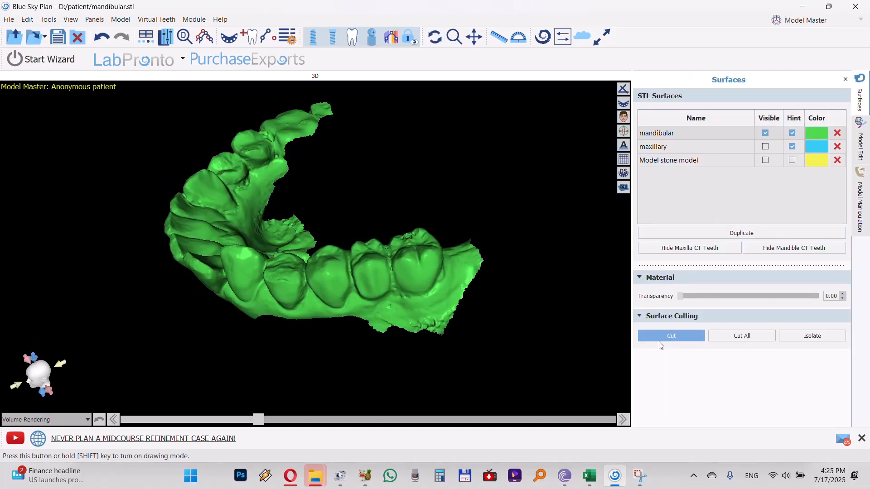
mouse_move(420, 299)
left_mouse_down()
mouse_move(349, 320)
mouse_move(544, 330)
mouse_move(561, 184)
left_mouse_up()
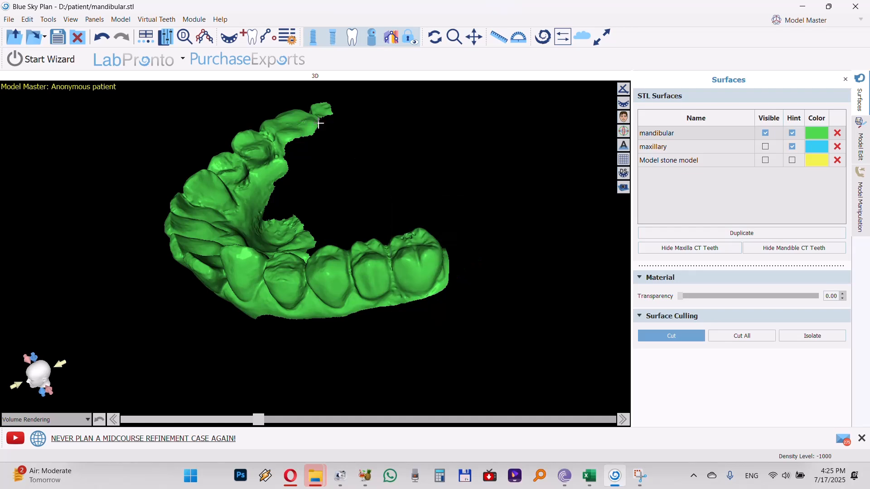
left_click(677, 337)
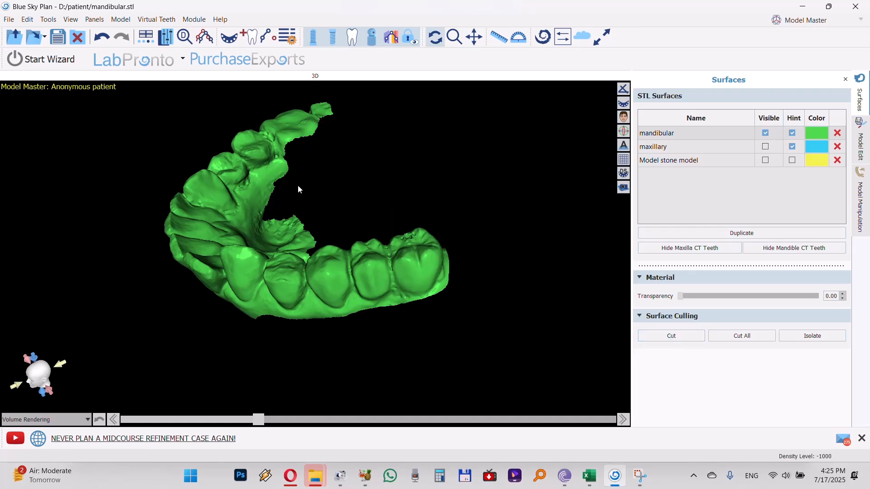
Cut away the protruding tissue on the lingual side of the mandibular model
left_click_drag(298, 184, 295, 369)
left_click_drag(294, 365, 317, 355)
left_click(671, 336)
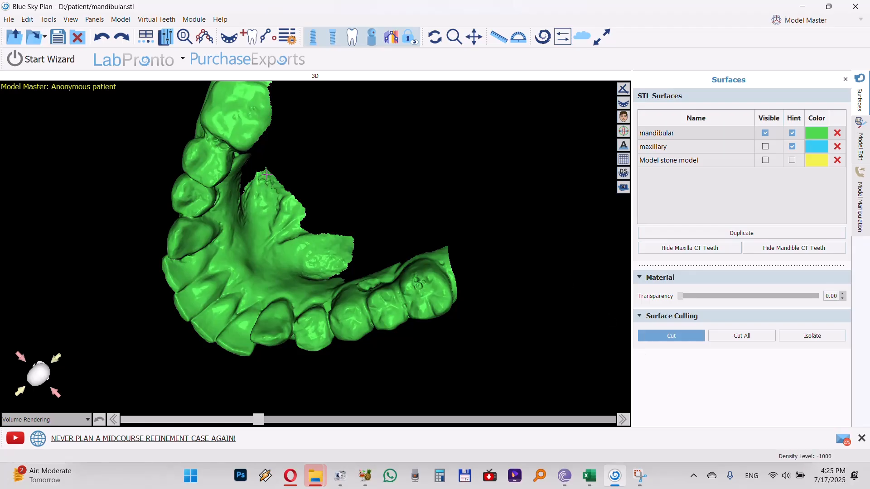
mouse_move(247, 244)
left_mouse_down()
mouse_move(294, 284)
mouse_move(362, 274)
mouse_move(384, 214)
mouse_move(358, 135)
left_mouse_up()
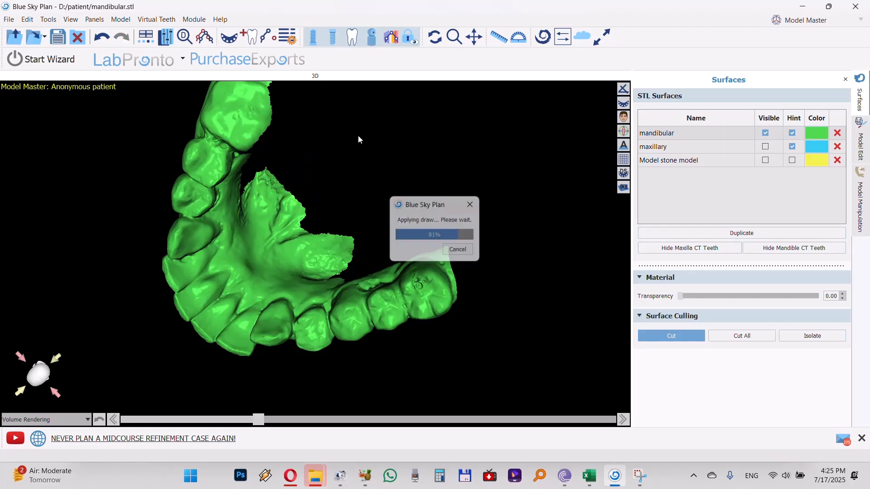
left_click(698, 336)
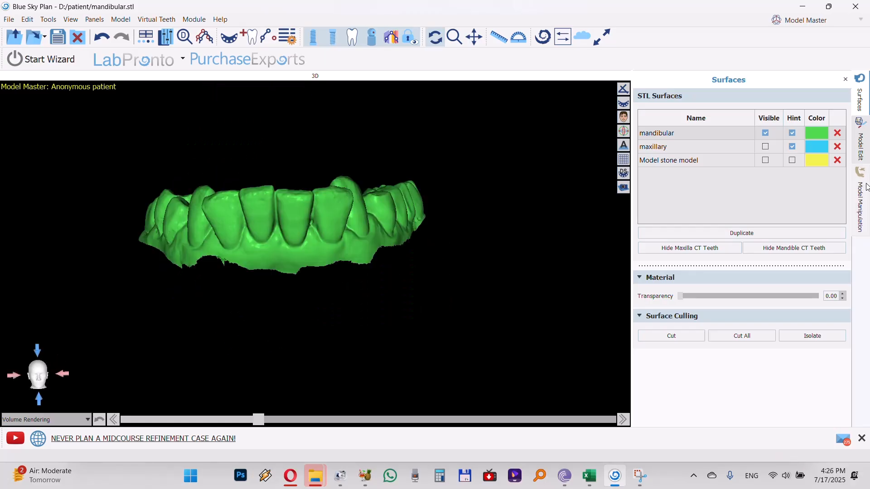
Create a closed stone model from the trimmed mandibular scan
left_click(862, 205)
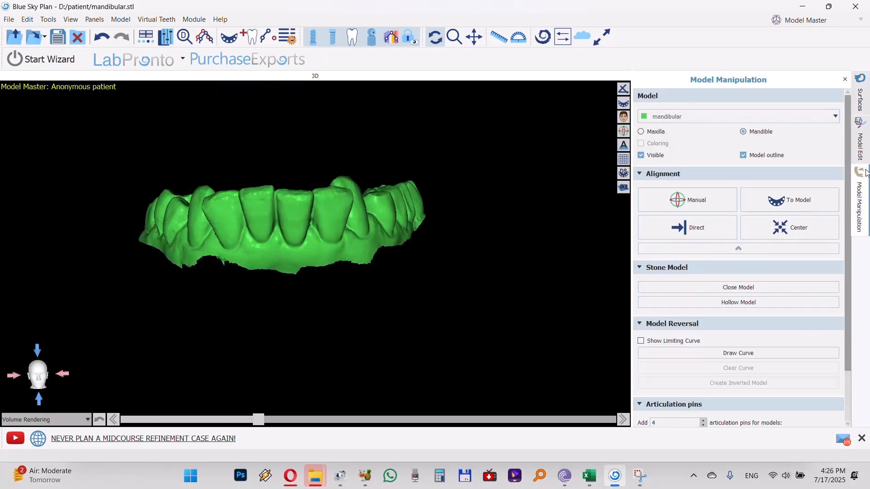
left_click(744, 289)
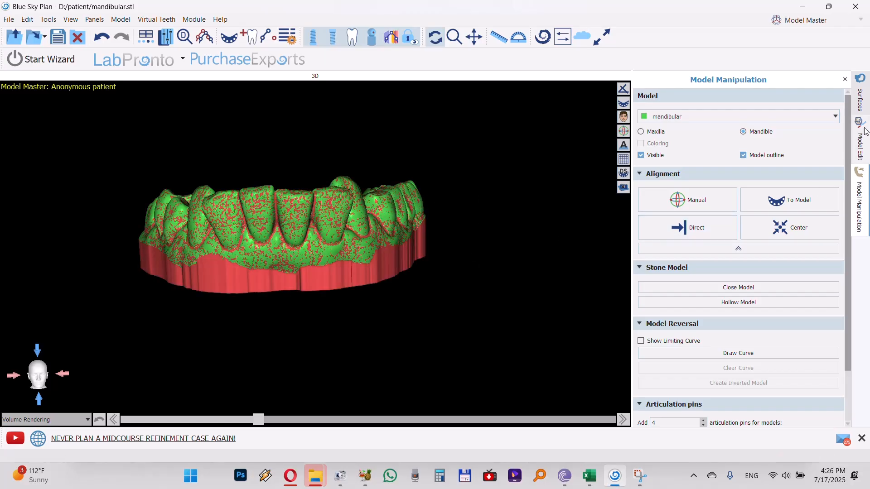
Show the maxillary stone model together with the mandibular one and inspect how they meet from both sides
left_click(860, 96)
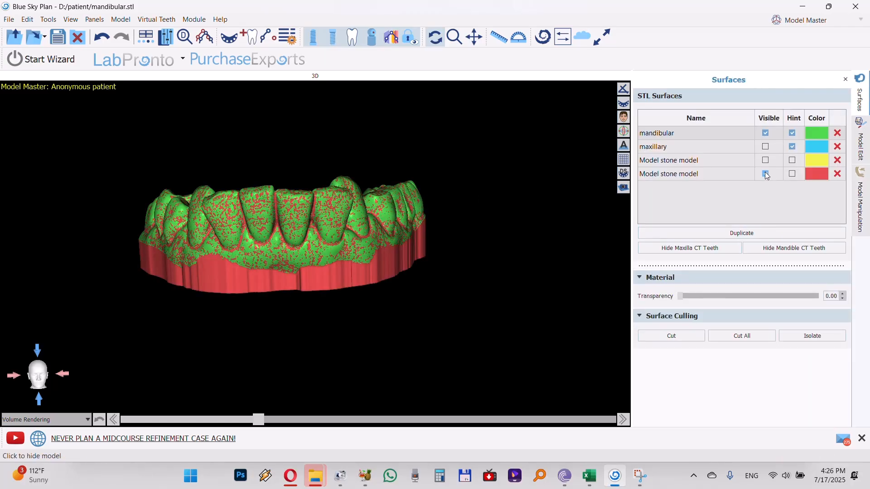
left_click_drag(436, 208, 295, 267)
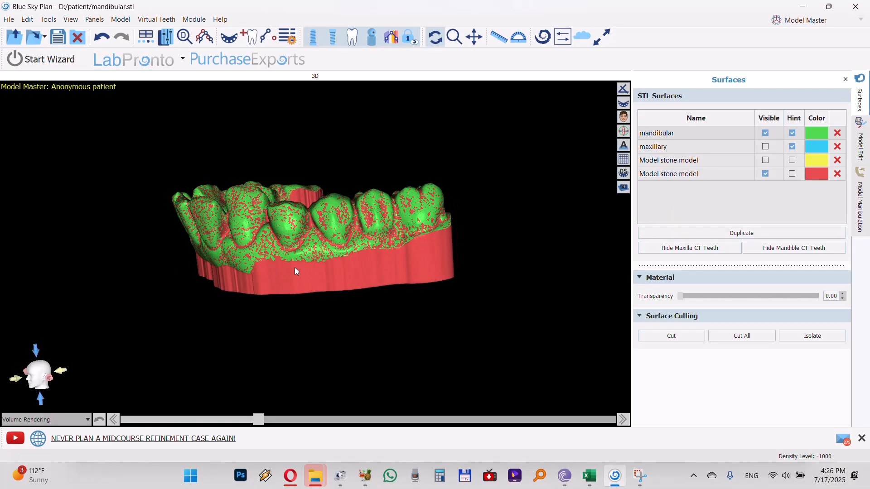
left_click(766, 161)
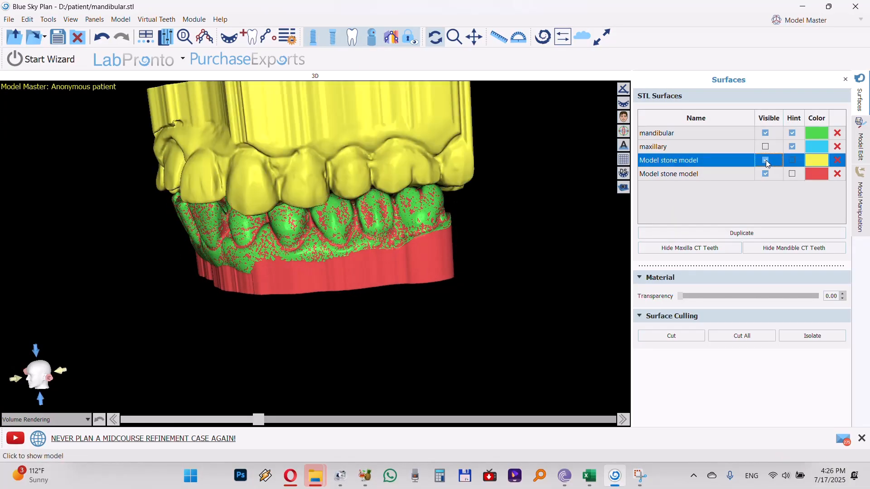
left_click_drag(439, 230, 586, 207)
Hide both stone models and the mandibular scan, leaving only the maxillary scan shown from its occlusal side
left_click(766, 174)
left_click(766, 161)
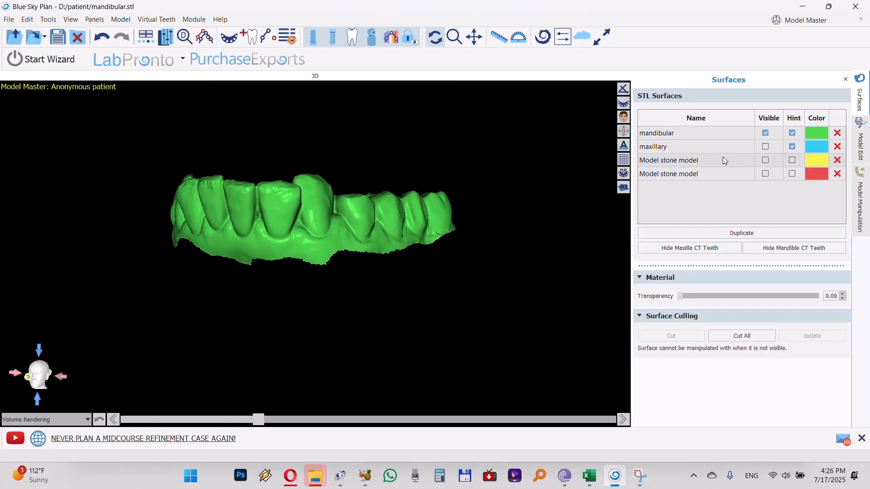
left_click(765, 147)
left_click_drag(389, 266, 357, 134)
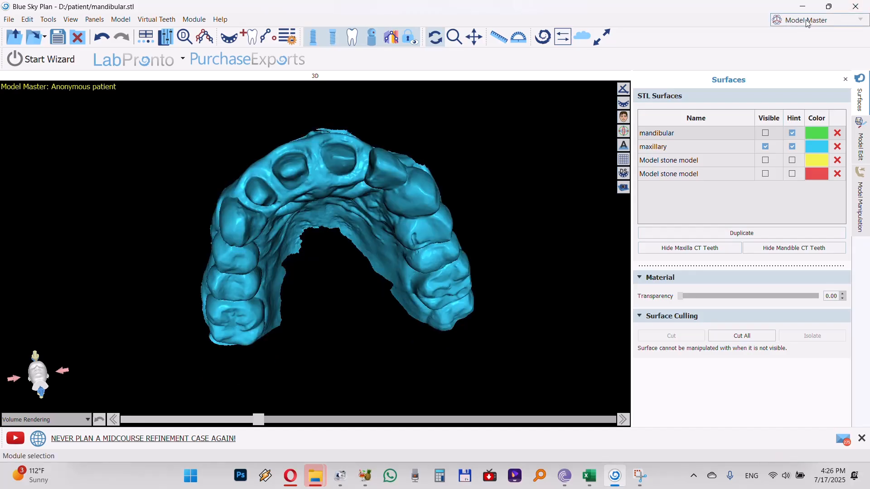
Switch to the Crown and Bridge module and choose a conventional crown restoration for the maxilla
left_click(807, 22)
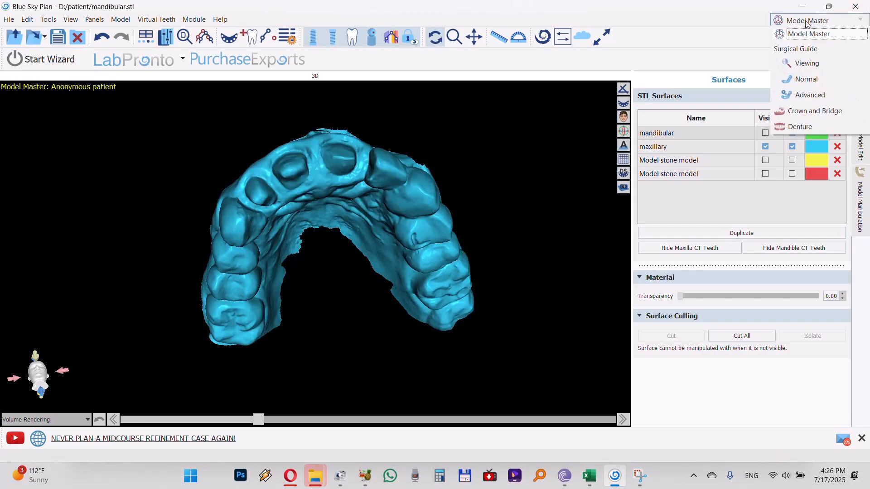
left_click(801, 113)
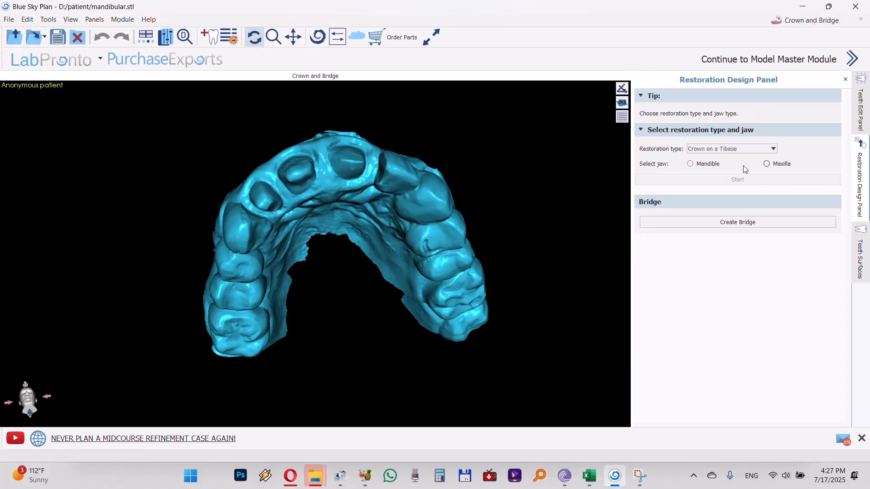
left_click(744, 151)
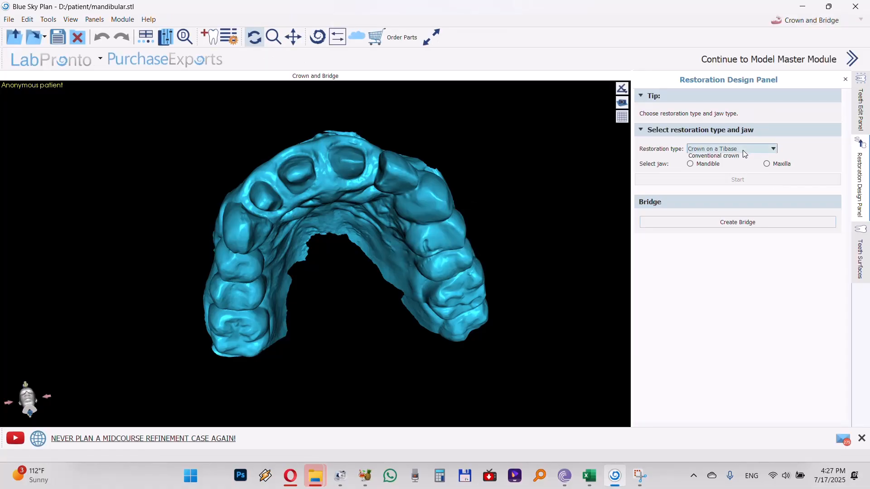
left_click(710, 167)
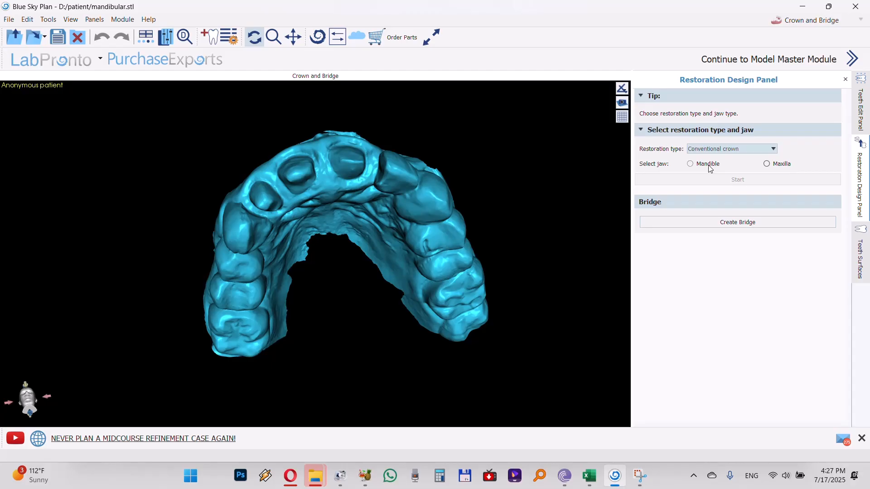
left_click(782, 166)
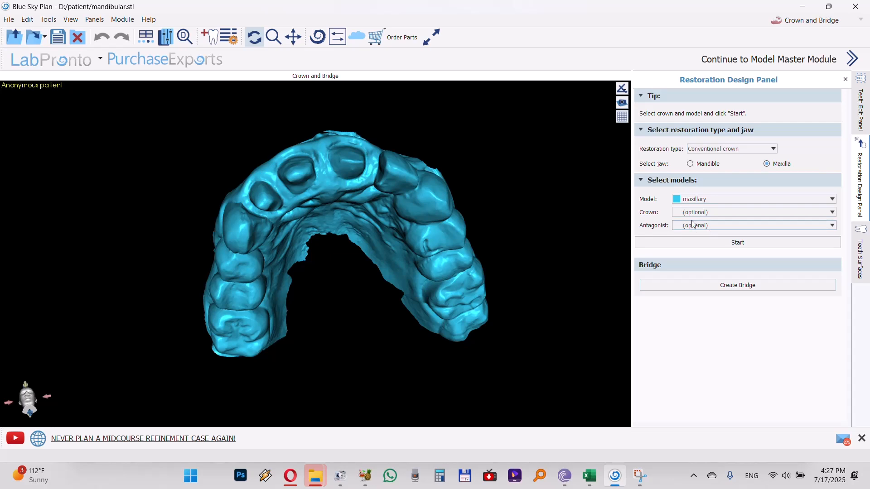
Set the mandibular model as the antagonist and start the crown design on the maxillary model
left_click(708, 226)
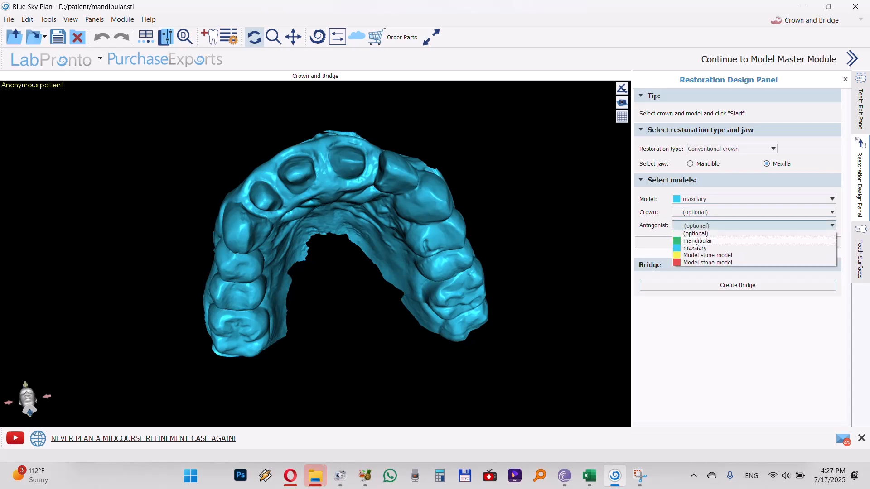
left_click(695, 242)
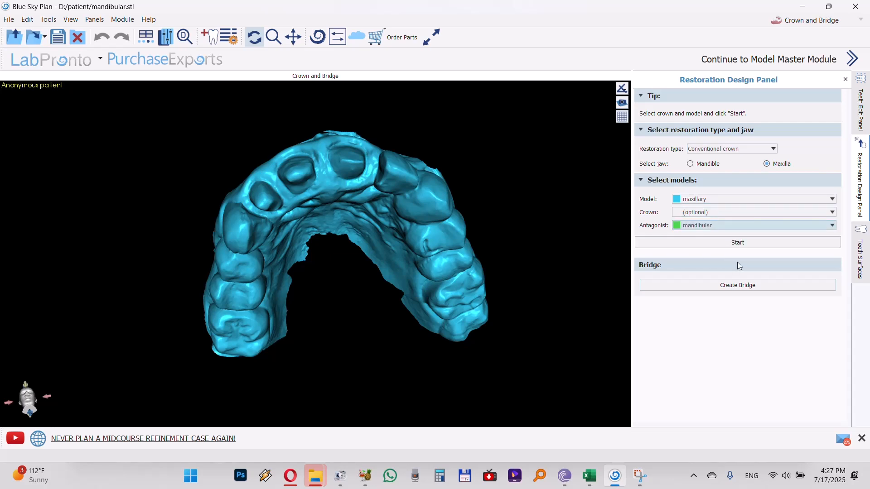
left_click(742, 248)
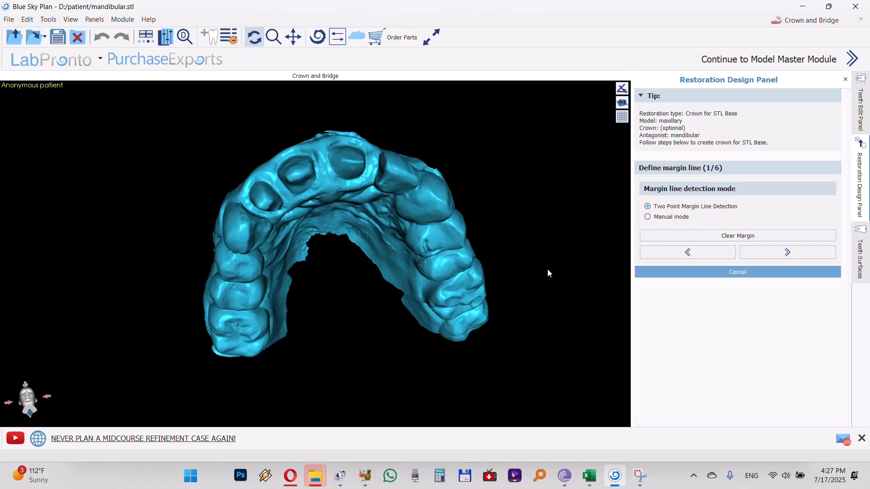
Try two-point margin line detection around the prepared central incisor next to the unprepared tooth, and clear the margin
scroll(315, 227, "up", 6)
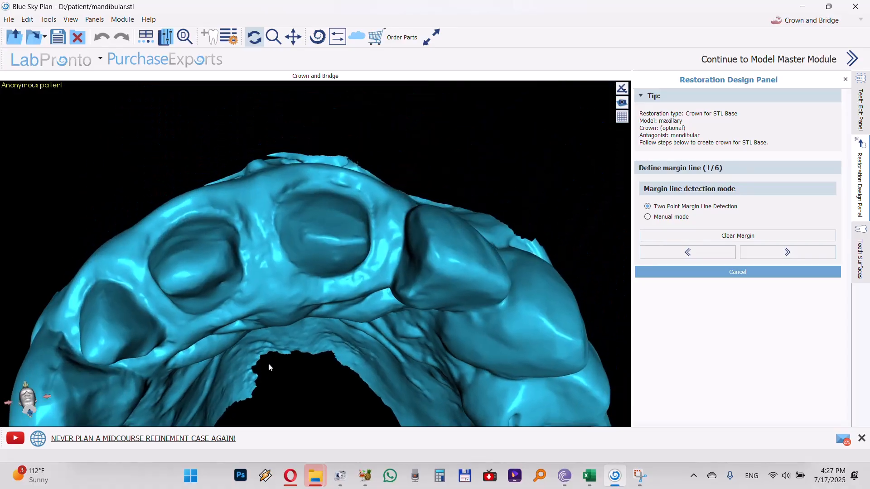
left_click_drag(269, 367, 256, 268)
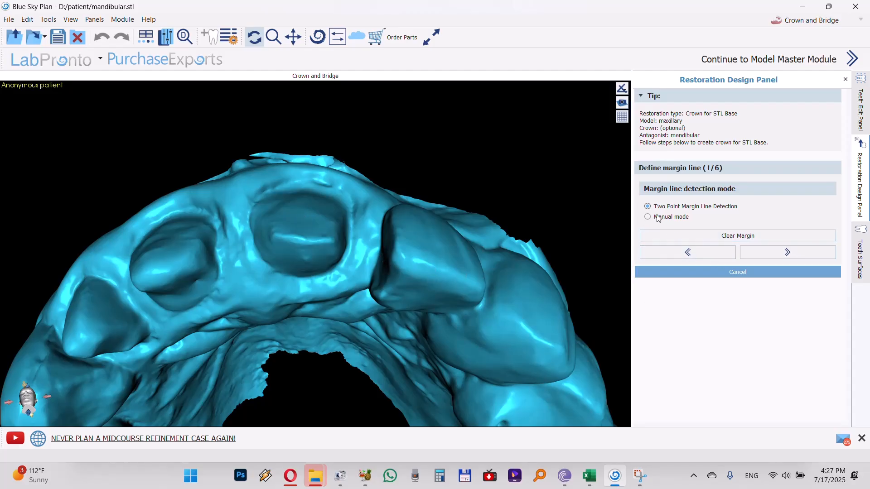
scroll(281, 213, "up", 2)
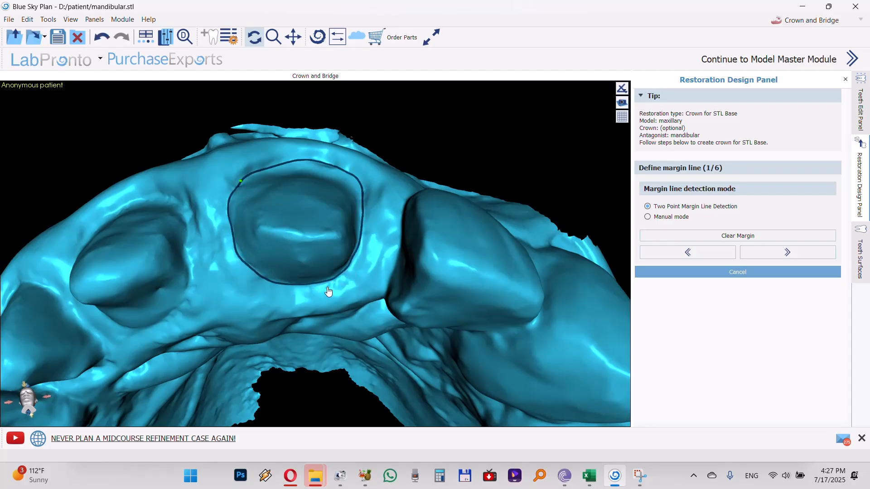
left_click_drag(298, 235, 235, 194)
left_click_drag(239, 264, 262, 295)
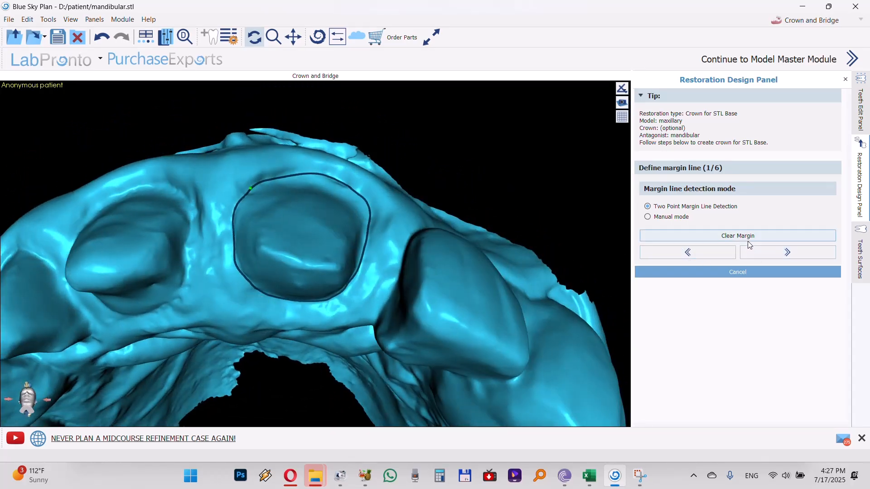
left_click(724, 238)
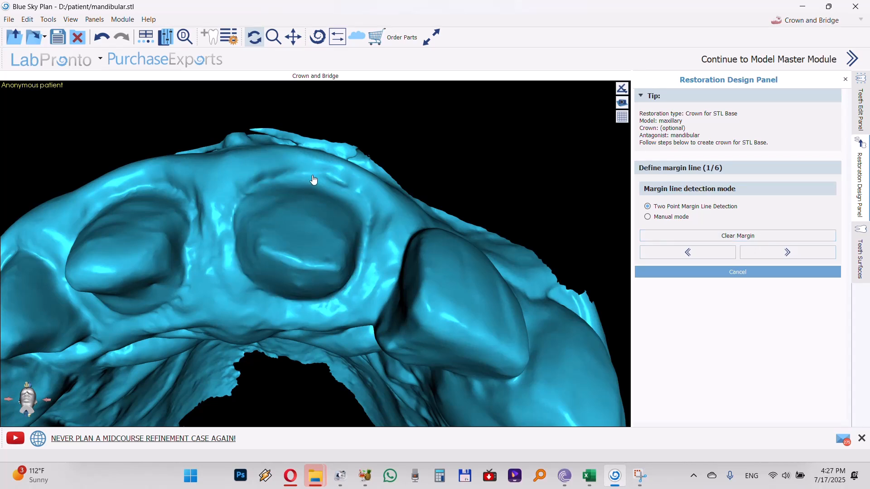
Detect the margin line of the prepared central incisor from its labial edge and accept it
left_click(317, 176)
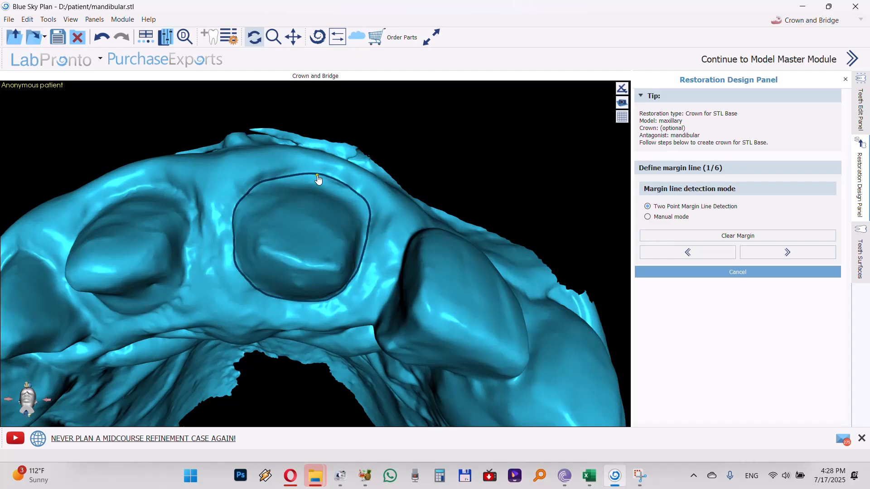
mouse_move(395, 293)
left_mouse_down()
mouse_move(412, 224)
mouse_move(387, 236)
mouse_move(355, 295)
mouse_move(390, 291)
left_mouse_up()
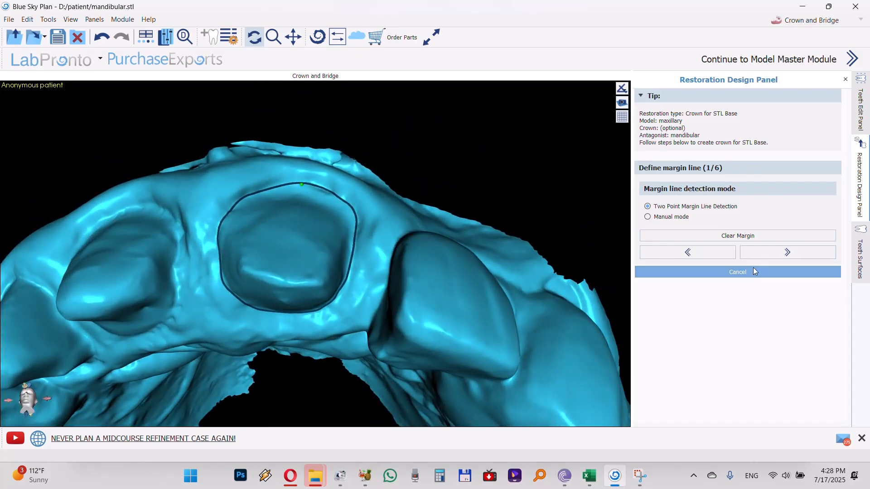
left_click(767, 253)
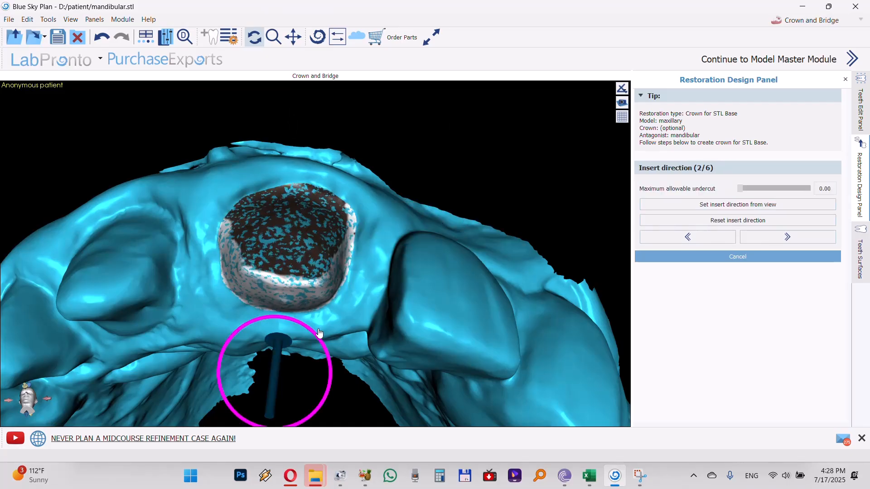
Set the crown's insert direction from a view looking straight onto the preparation and accept it
left_click_drag(336, 323, 337, 279)
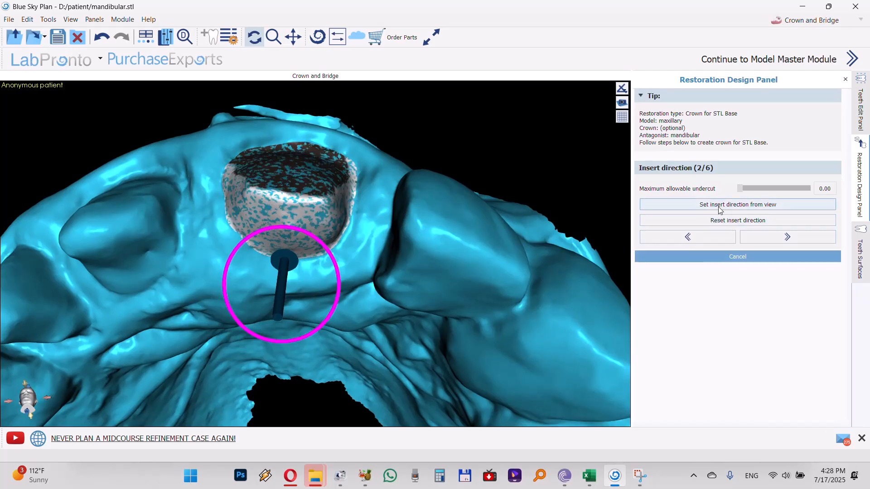
left_click(742, 205)
left_click(749, 238)
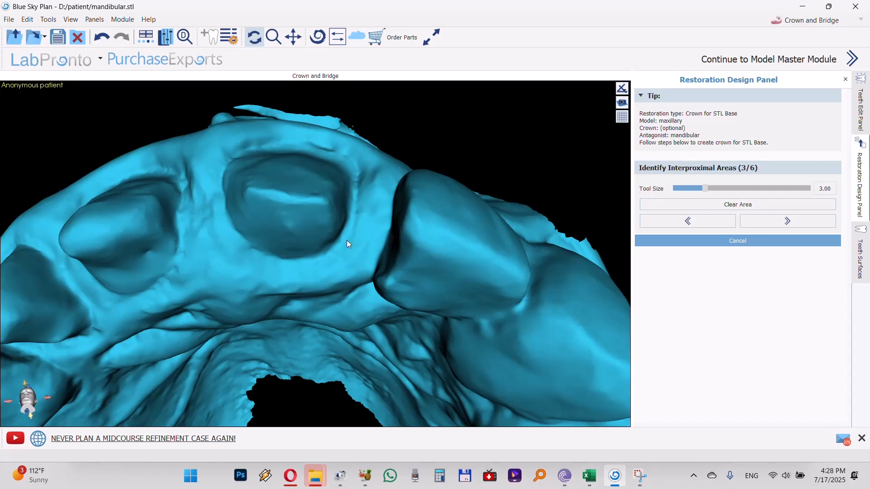
Mark the interproximal area on the unprepared neighbouring tooth's side facing the preparation with tool size 3.00, and accept it
left_click_drag(343, 241, 388, 261)
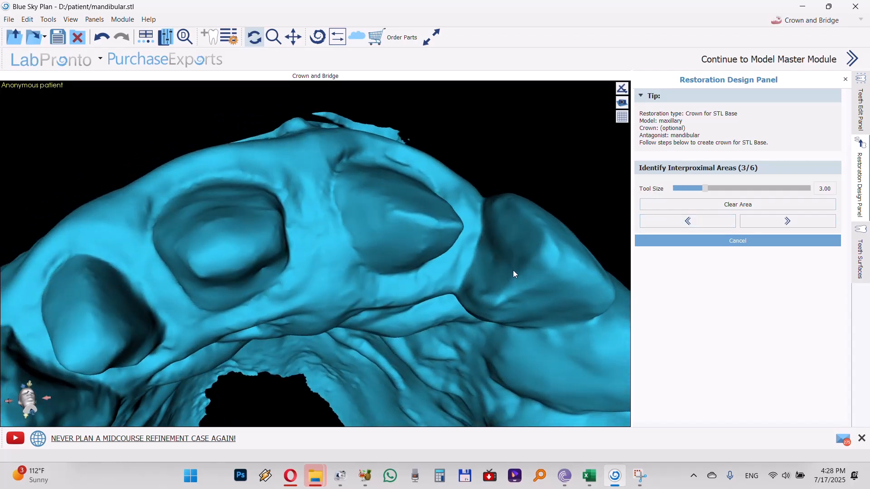
left_click_drag(509, 251, 497, 272)
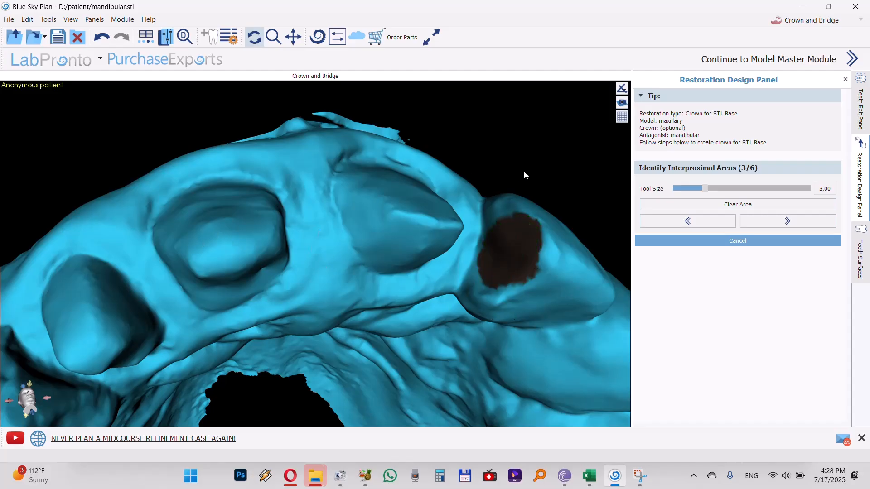
mouse_move(391, 197)
right_mouse_down()
mouse_move(501, 165)
mouse_move(434, 189)
right_mouse_up()
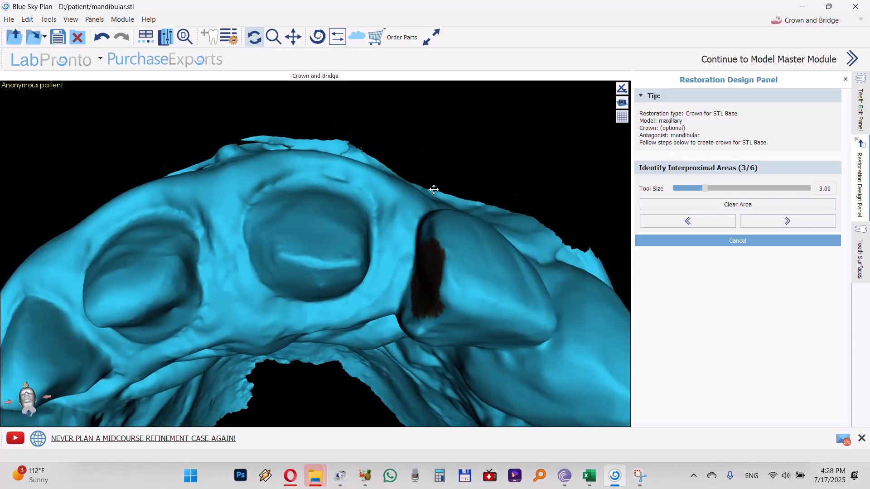
left_click(780, 225)
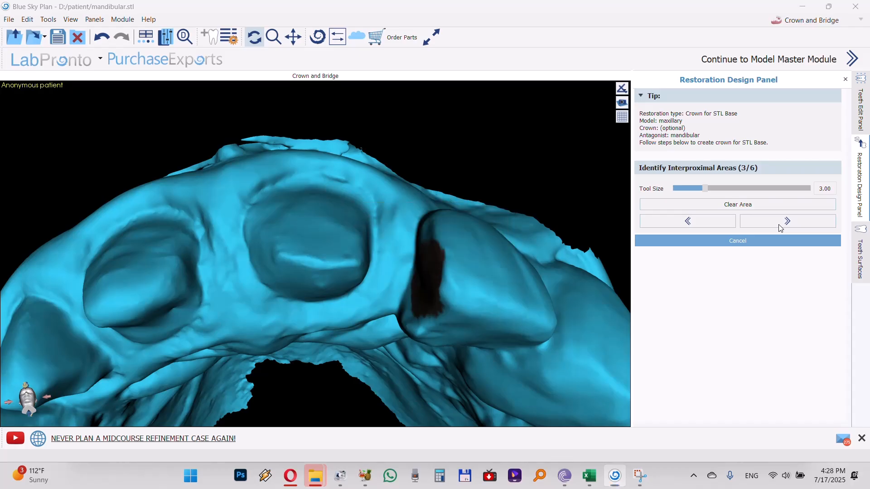
Accept the crown bottom settings and add a large Left Maxillary Central Incisor from the Mitch Hurst Pontic Library
left_click_drag(470, 185, 188, 311)
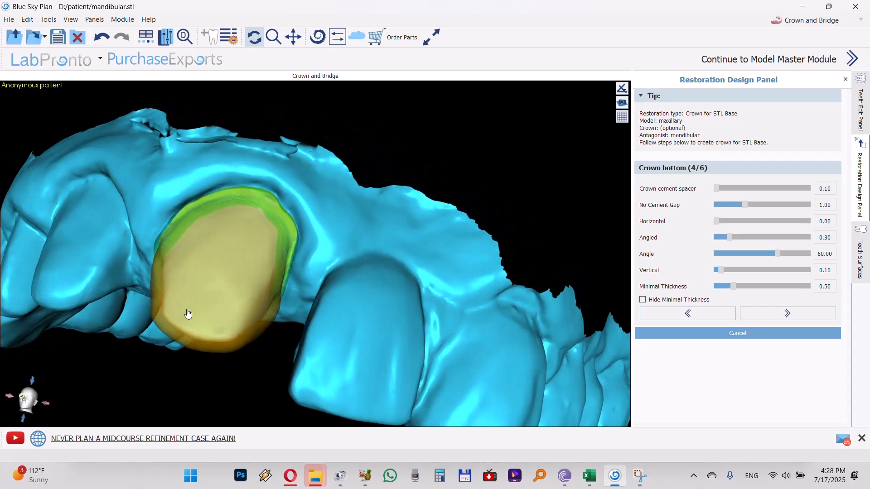
left_click(762, 314)
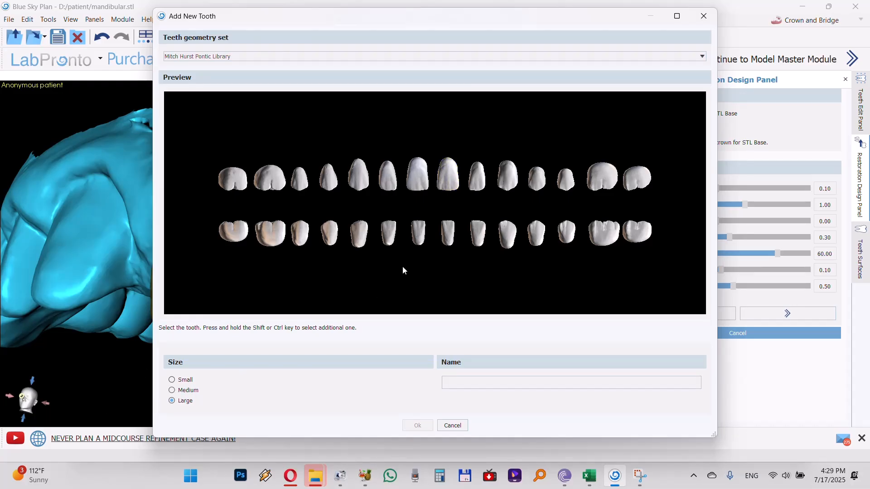
left_click(453, 183)
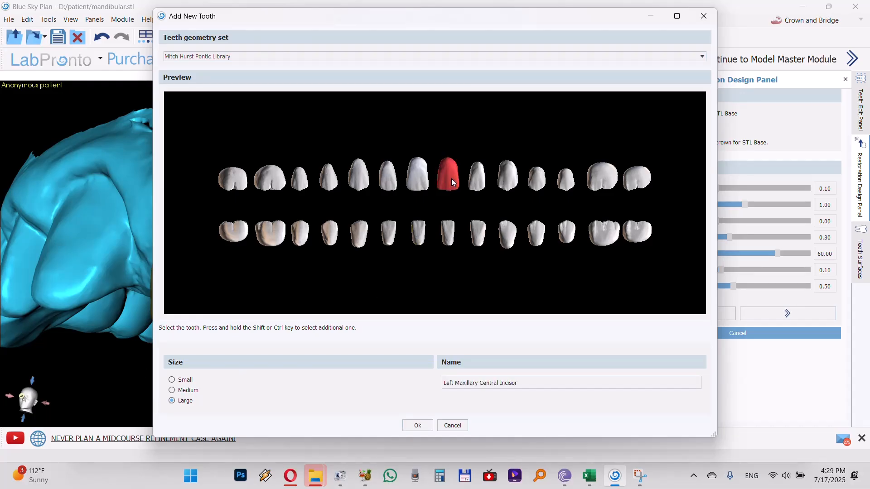
left_click(418, 426)
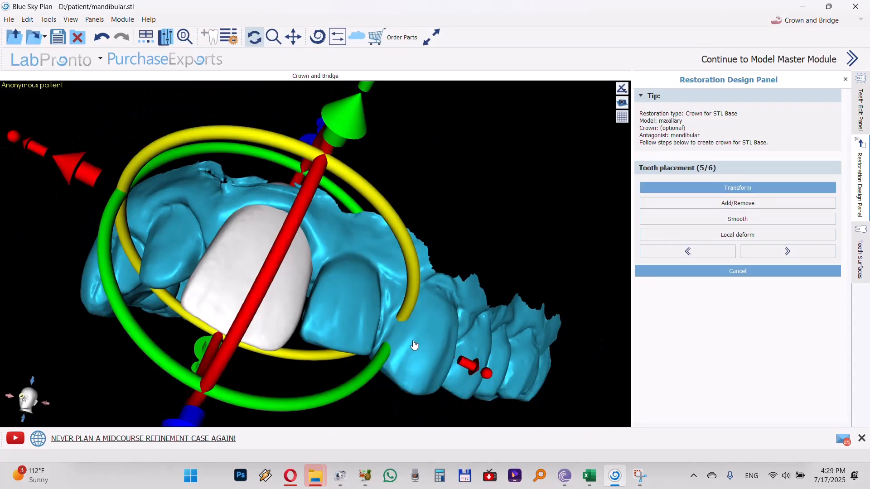
Tilt the crown in the frontal view to align with the neighbouring incisors, and move it gingivally along its long axis
left_click_drag(67, 339, 185, 426)
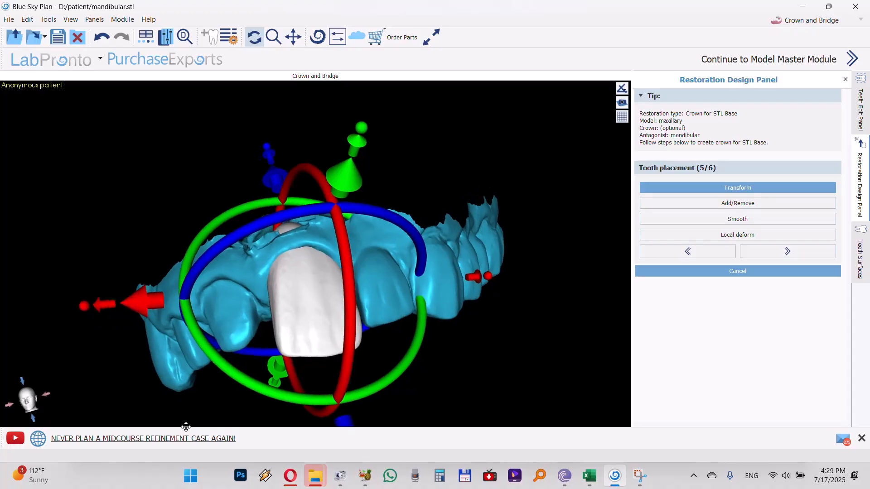
left_click_drag(404, 394, 487, 300)
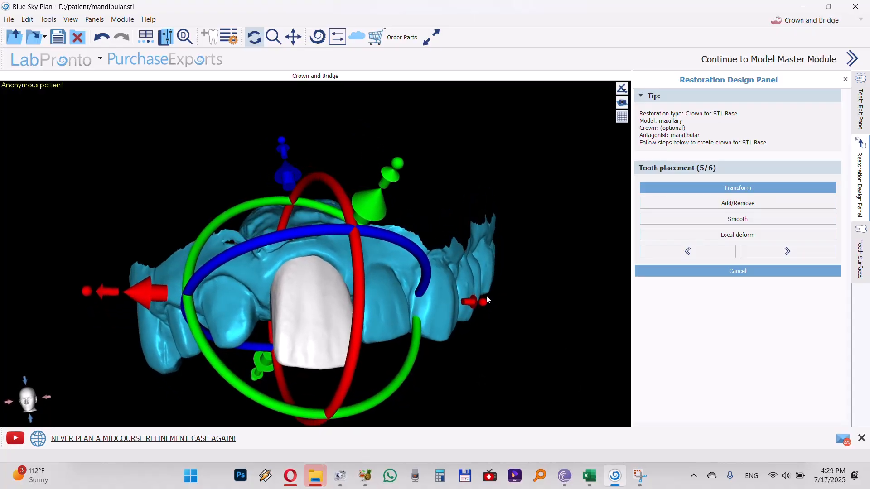
left_click_drag(334, 154, 348, 100)
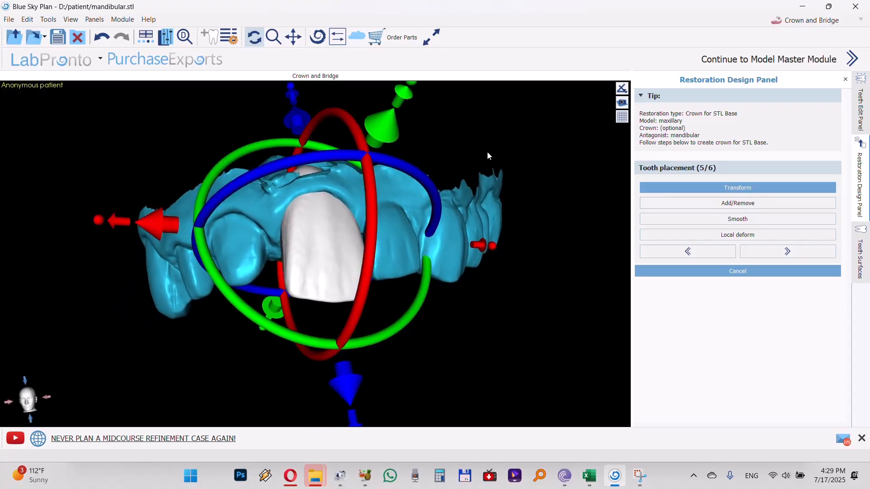
left_click_drag(489, 151, 518, 176)
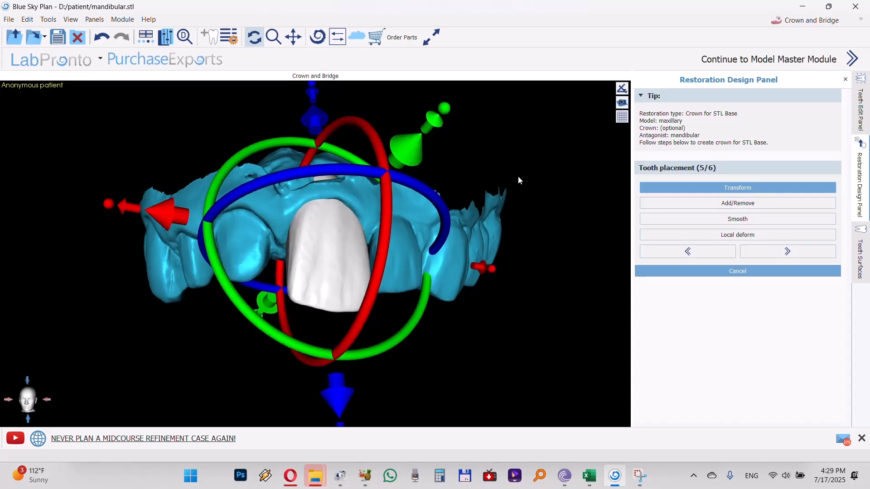
left_click_drag(209, 251, 210, 268)
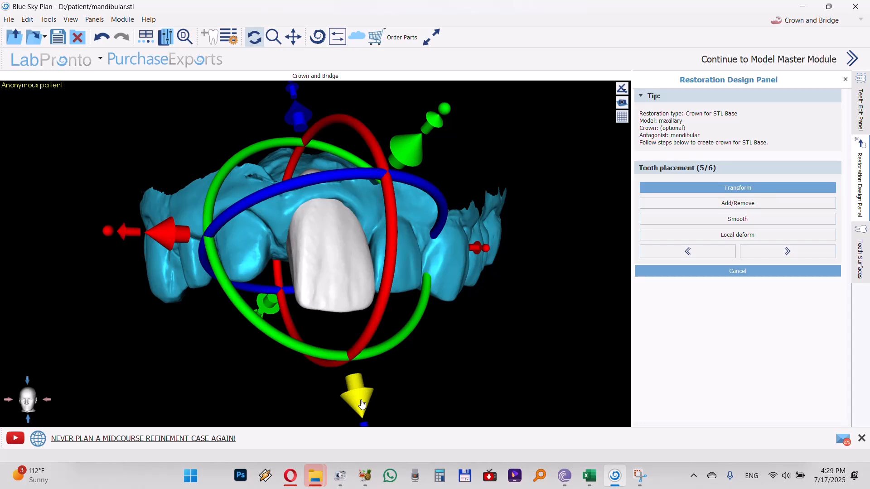
left_click_drag(362, 405, 361, 393)
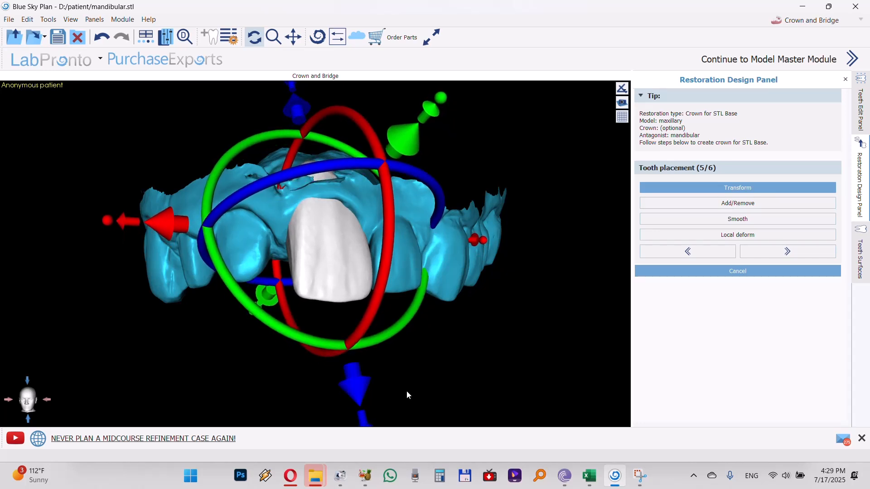
Rotate the crown about its long axis in the occlusal view so its incisal edge follows the arch curve
left_click_drag(491, 362, 519, 265)
left_click_drag(141, 330, 341, 326)
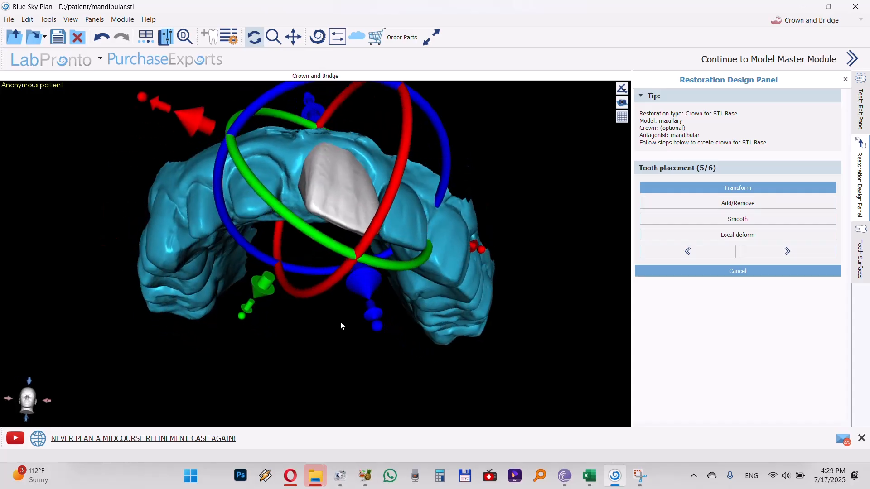
left_click_drag(406, 400, 429, 238)
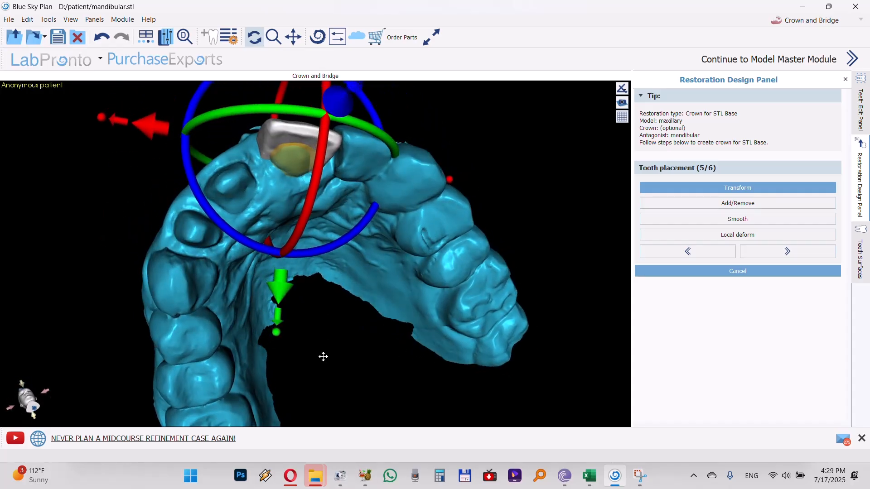
left_click_drag(324, 355, 301, 342)
scroll(301, 341, "down", 3)
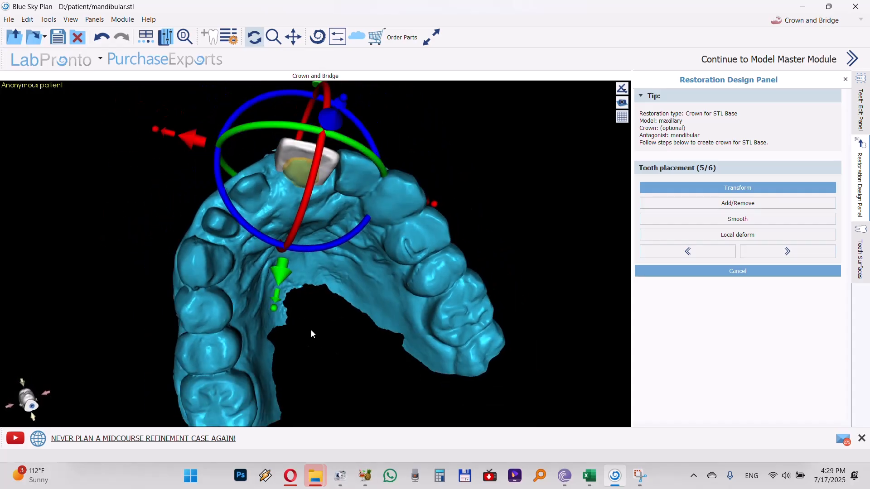
left_click_drag(569, 183, 560, 236)
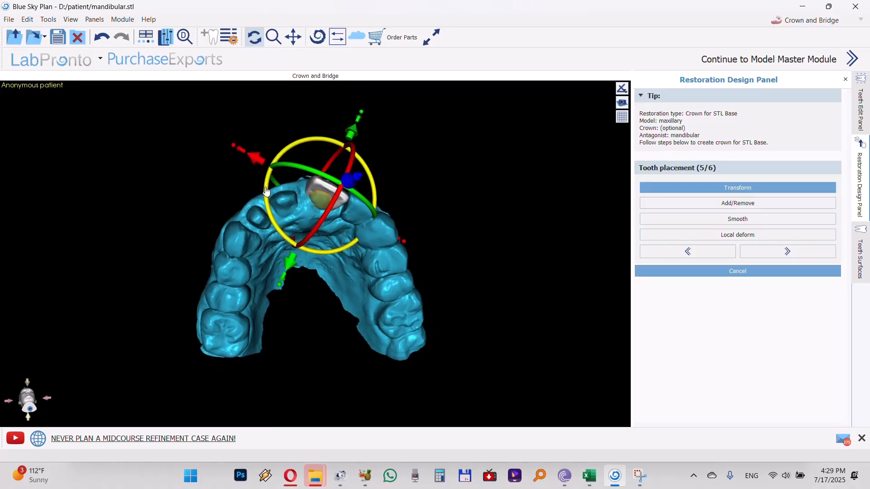
left_click_drag(266, 191, 265, 203)
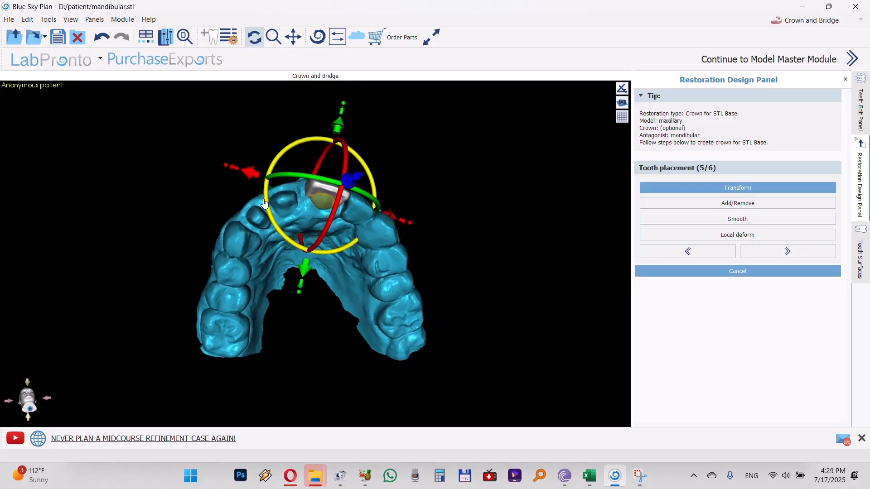
Move the crown slightly palatally so it lines up with the incisal edges of the anterior teeth
left_click_drag(277, 369, 262, 161)
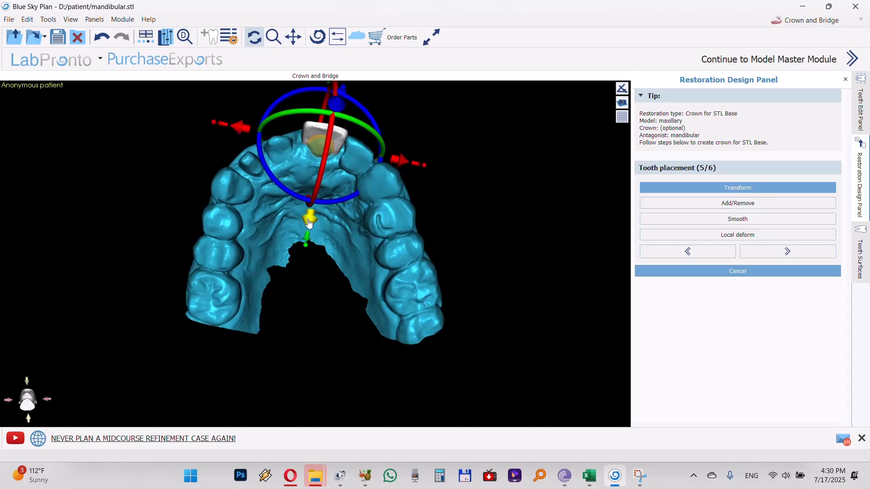
left_click_drag(309, 223, 308, 230)
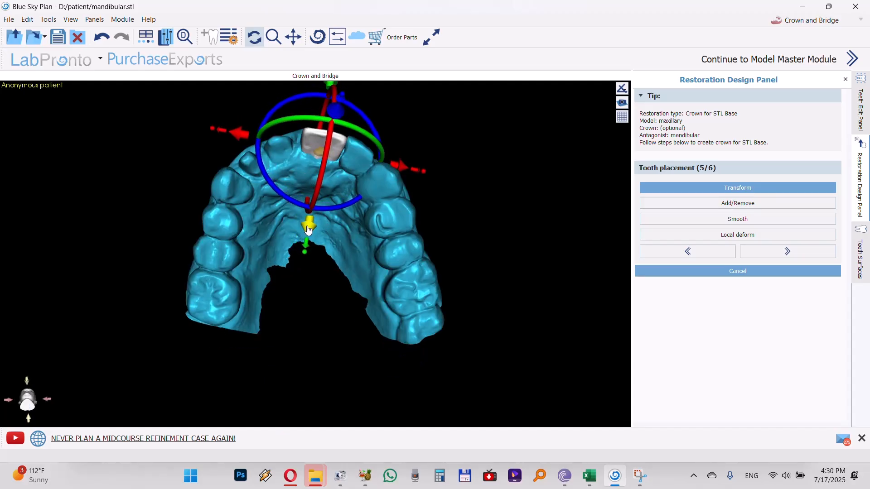
scroll(347, 271, "up", 3)
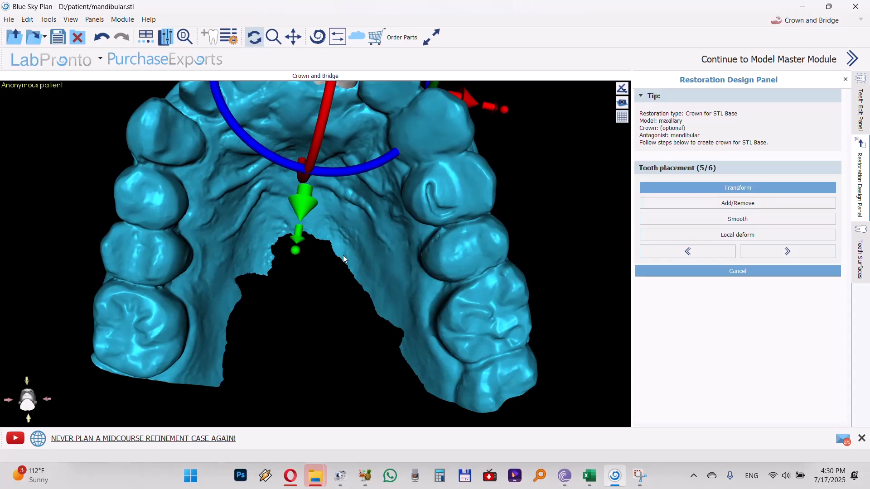
Enlarge the crown labially so it covers the exposed labial part of the preparation
middle_click_drag(343, 259, 346, 380)
scroll(340, 375, "down", 2)
left_click_drag(336, 325, 385, 271)
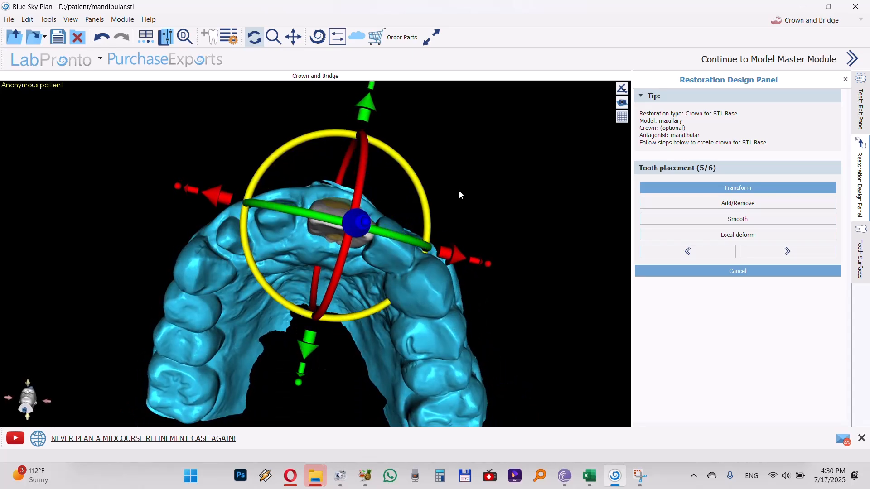
left_click_drag(483, 164, 458, 149)
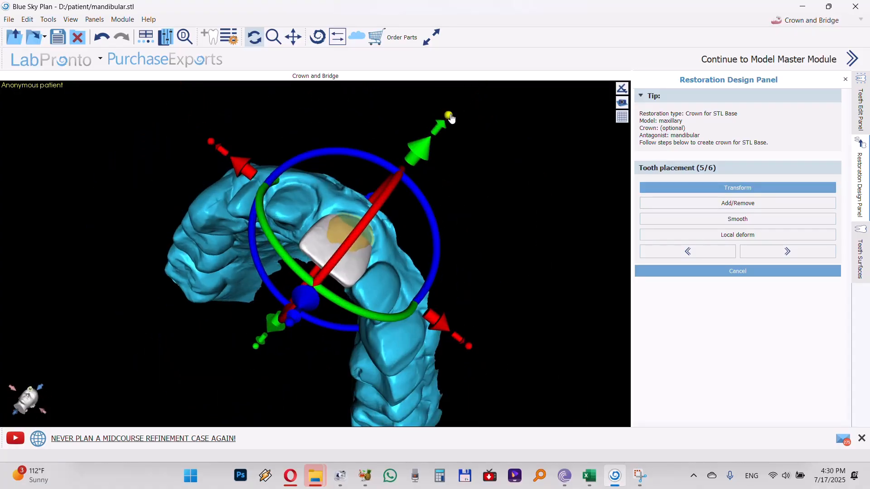
left_click_drag(451, 118, 457, 113)
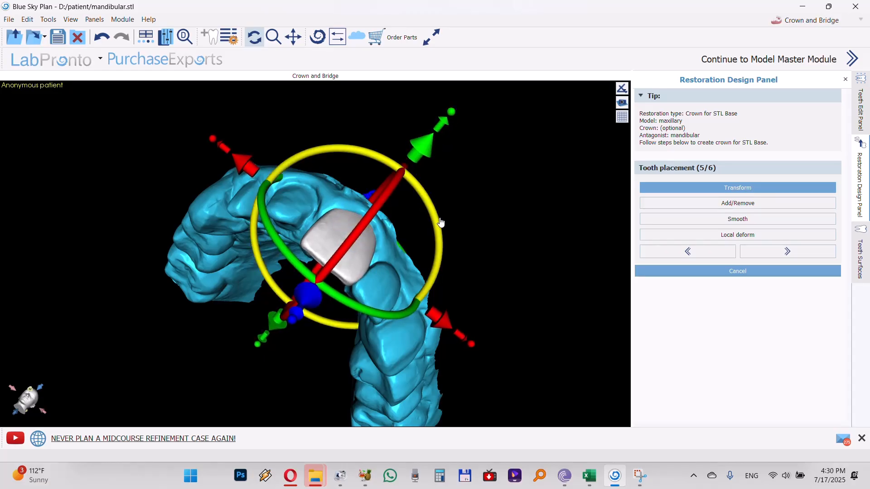
Build up the crown's palatal cervical edge with Add/Remove at tool size 8.00 and strength 3.00, and accept the tooth placement
left_click_drag(536, 275, 561, 138)
left_click_drag(355, 394, 365, 354)
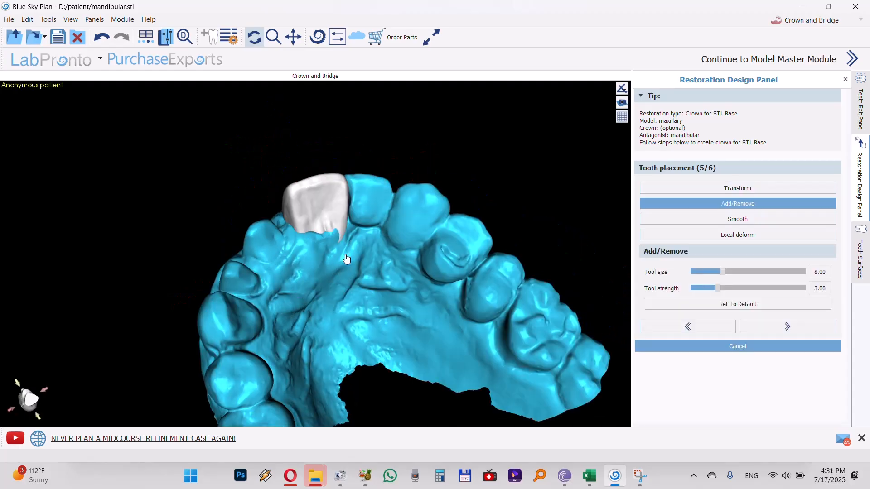
scroll(346, 259, "up", 5)
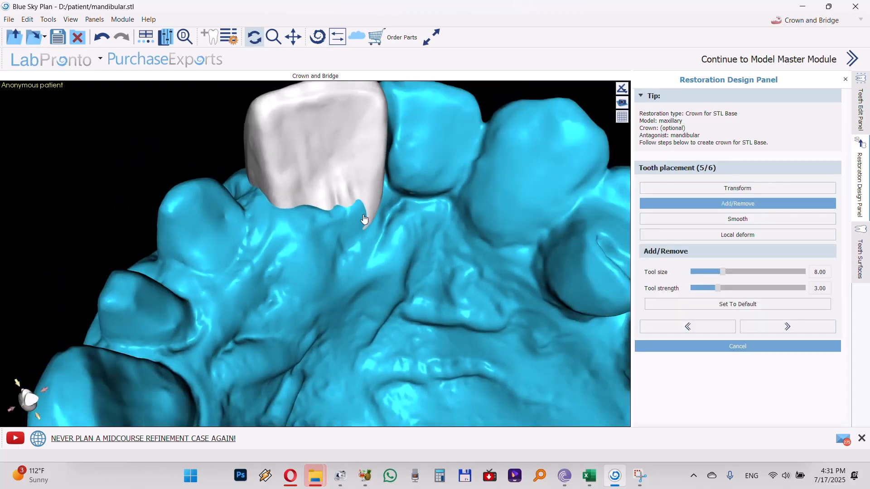
mouse_move(377, 206)
left_mouse_down()
mouse_move(382, 195)
mouse_move(274, 206)
left_mouse_up()
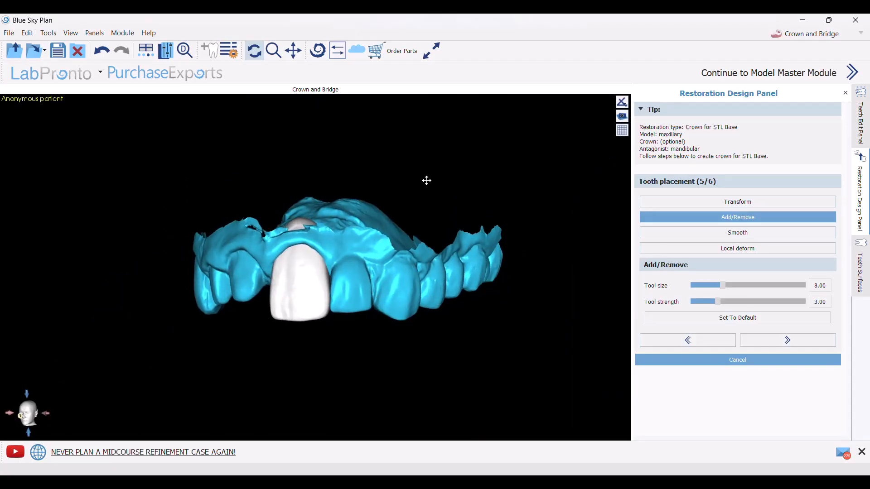
left_click_drag(426, 181, 431, 185)
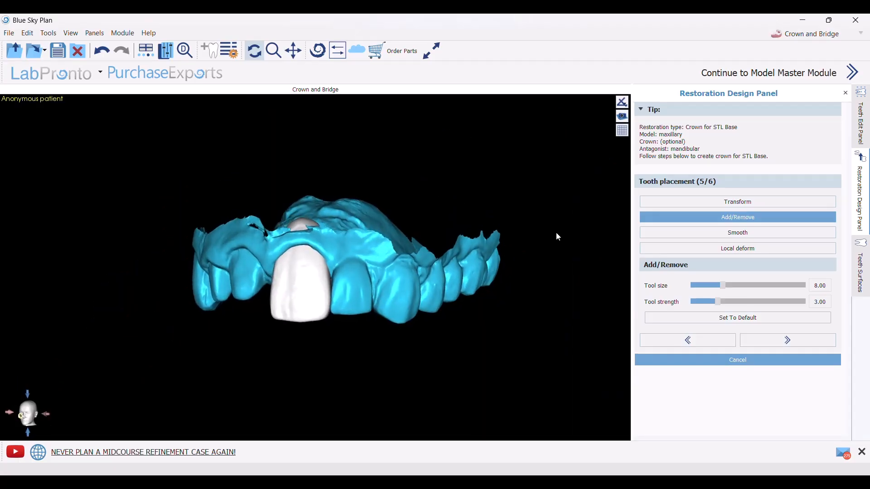
left_click(773, 344)
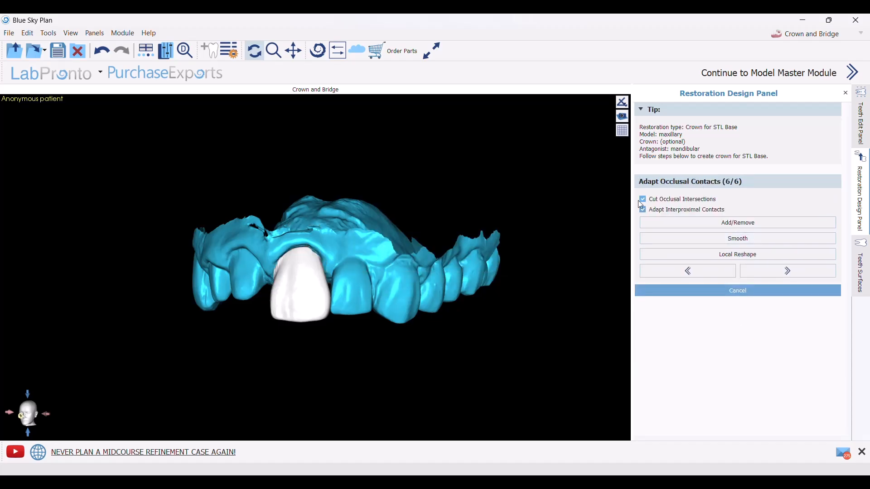
Add material over the preparation area showing through the crown's palatal surface, with tool size 8.00 and strength 3.00
left_click_drag(310, 372, 313, 242)
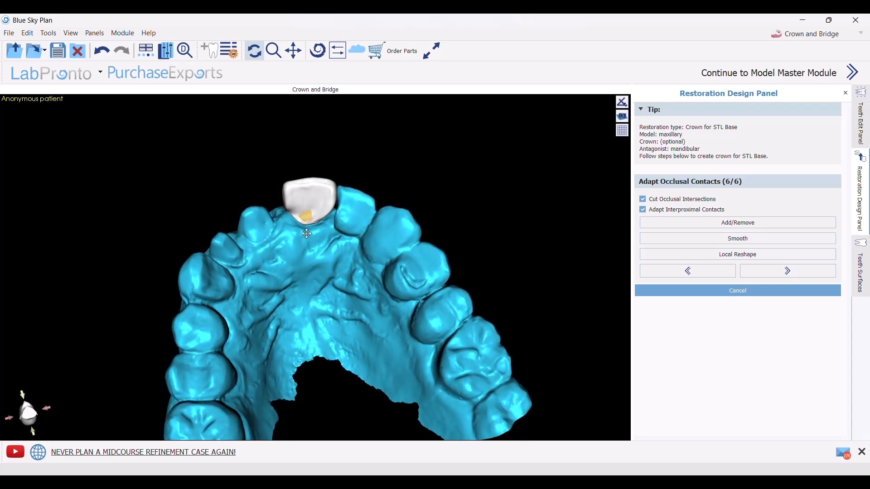
scroll(312, 176, "up", 3)
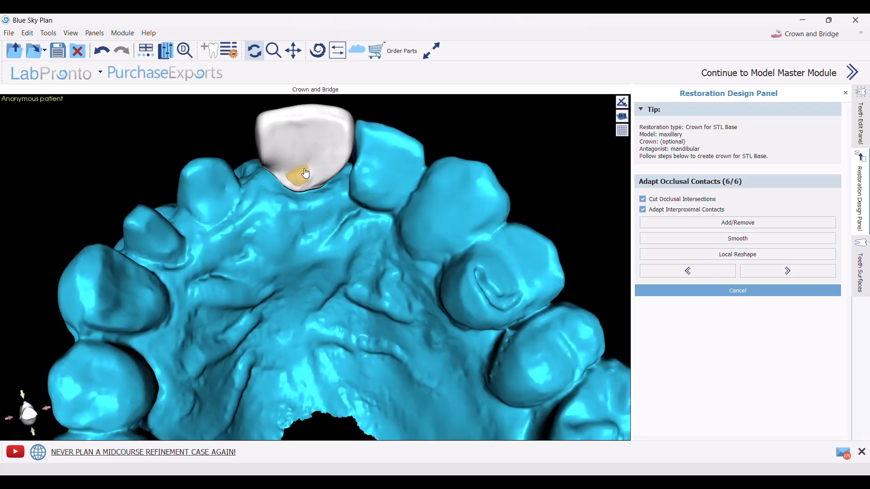
left_click(723, 223)
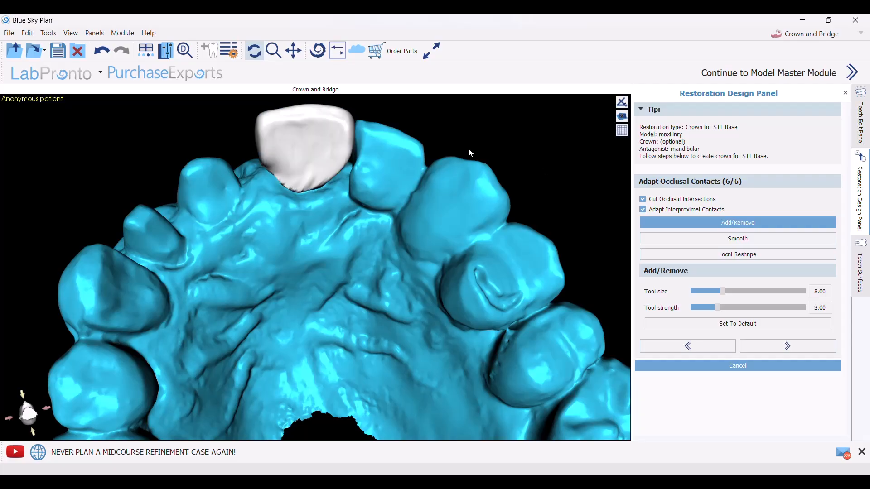
mouse_move(313, 195)
left_mouse_down()
mouse_move(319, 217)
mouse_move(307, 183)
left_mouse_up()
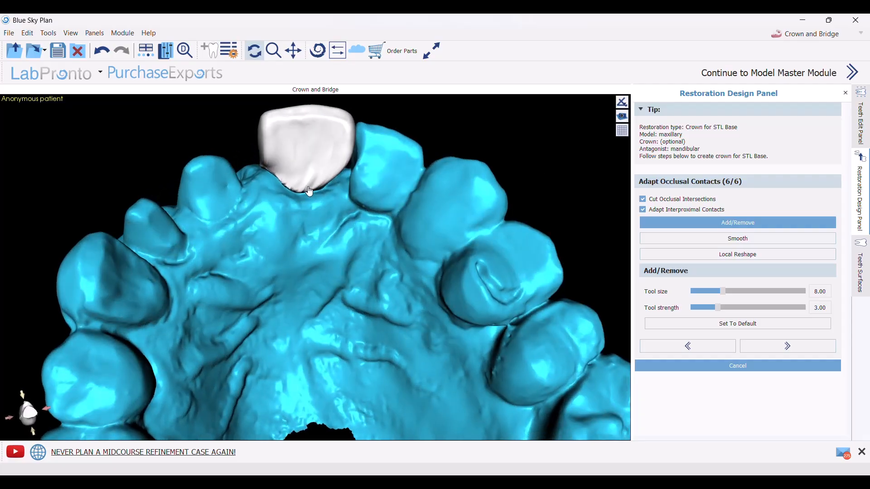
Smooth the reworked palatal surface of the crown with tool size 8.00 and strength 3.00, and inspect its labial side
left_click(725, 239)
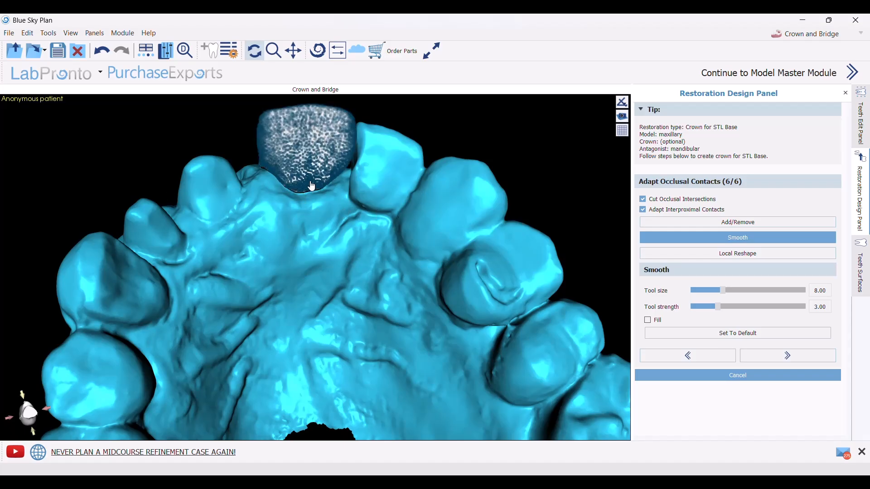
right_click_drag(513, 159, 382, 150)
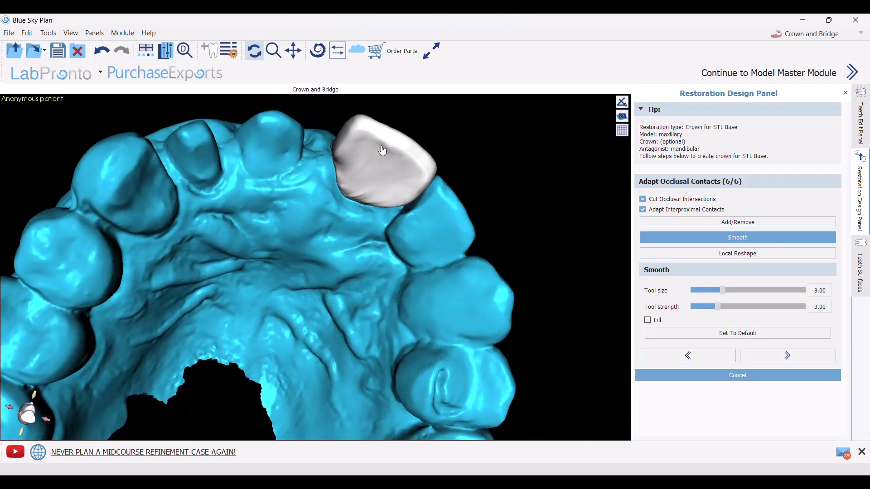
right_click_drag(319, 109, 295, 251)
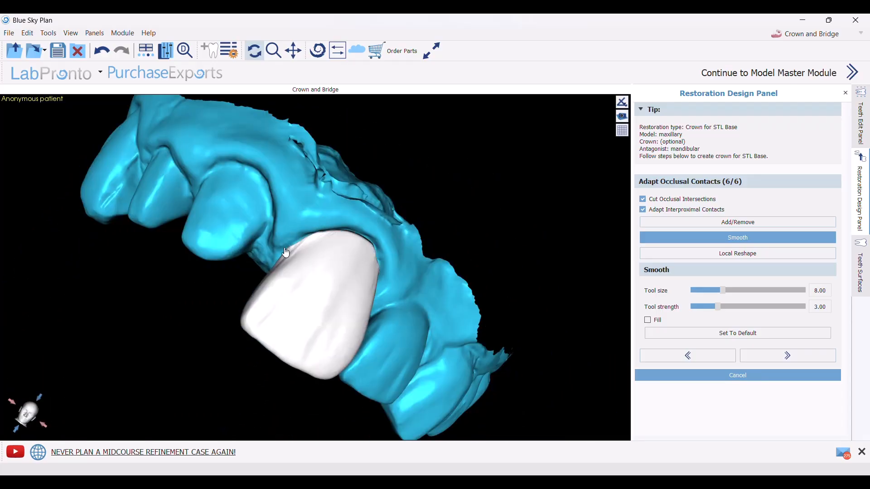
right_click_drag(479, 198, 357, 166)
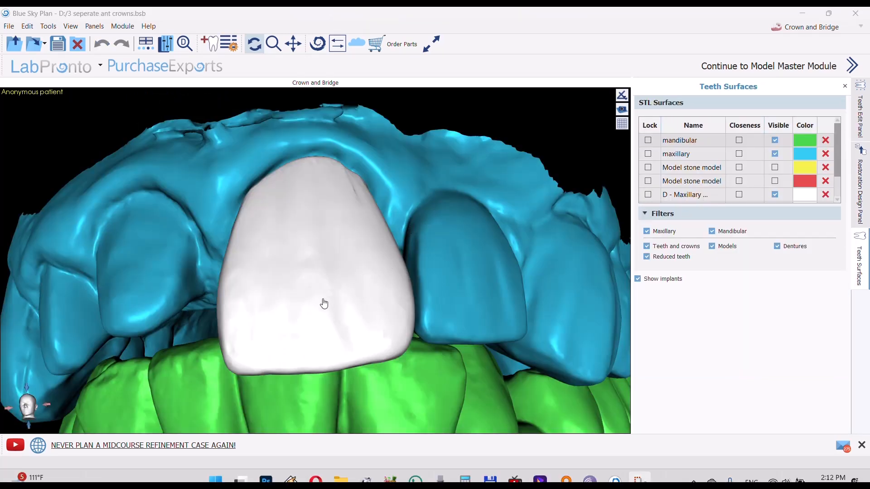
Rework the crown's palatal surface where it meets the mandibular incisor using Add/Remove Material at tool size 8.00 and strength 3.00
right_click_drag(324, 303, 336, 233)
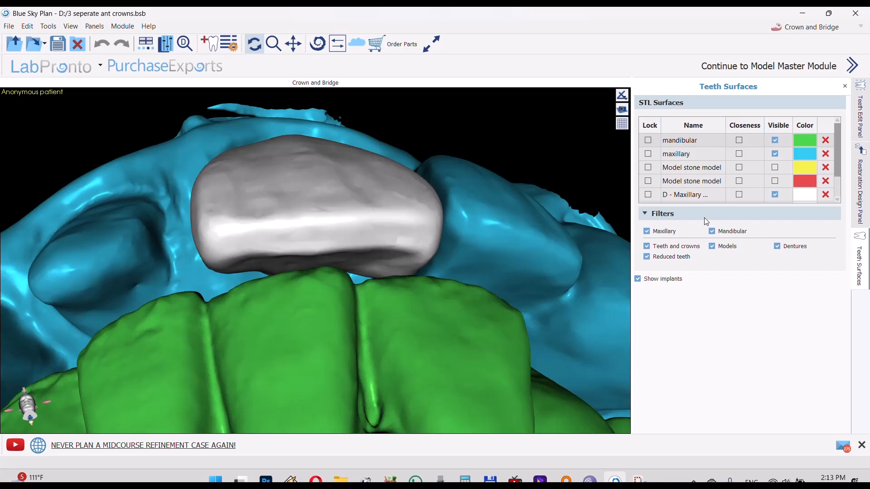
left_click(865, 131)
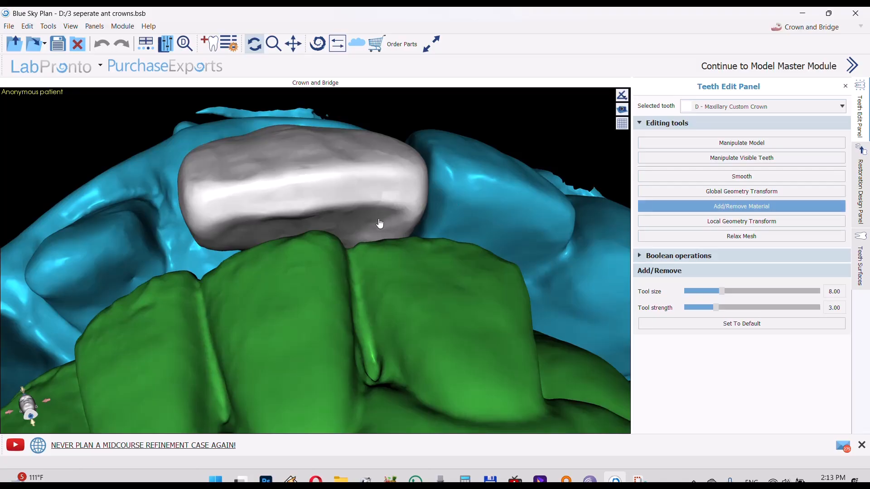
mouse_move(380, 224)
right_mouse_down()
mouse_move(349, 209)
mouse_move(289, 235)
mouse_move(377, 237)
right_mouse_up()
scroll(377, 237, "up", 5)
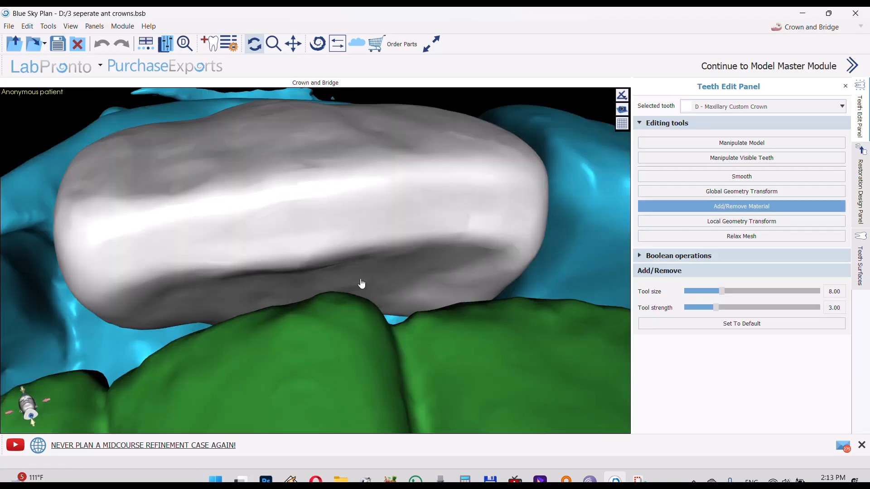
mouse_move(271, 296)
left_mouse_down()
mouse_move(210, 308)
mouse_move(341, 292)
mouse_move(398, 295)
mouse_move(372, 296)
left_mouse_up()
mouse_move(312, 295)
right_mouse_down()
mouse_move(342, 294)
mouse_move(326, 307)
mouse_move(306, 291)
right_mouse_up()
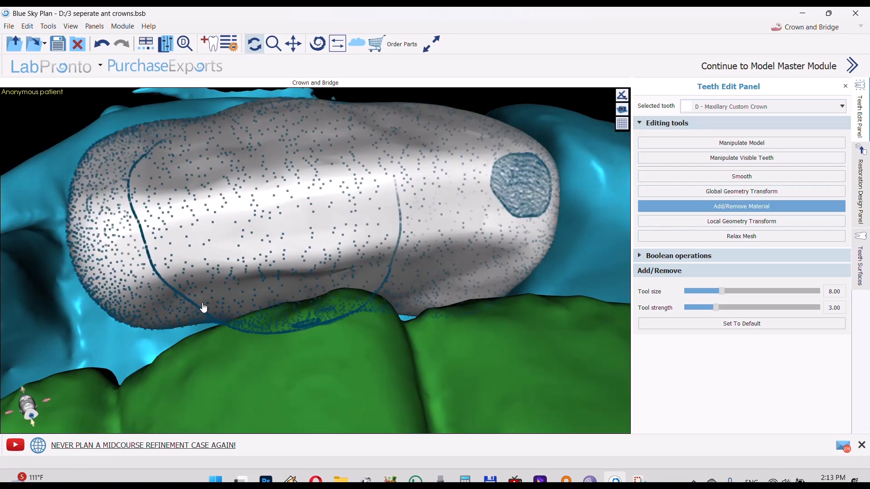
mouse_move(203, 305)
right_mouse_down()
mouse_move(197, 338)
mouse_move(208, 308)
right_mouse_up()
middle_click_drag(313, 300, 356, 175)
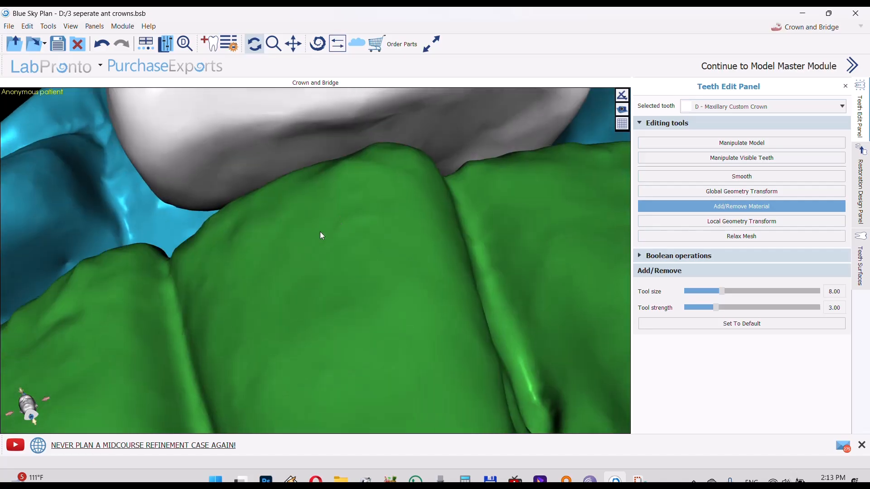
middle_click_drag(321, 235, 298, 270)
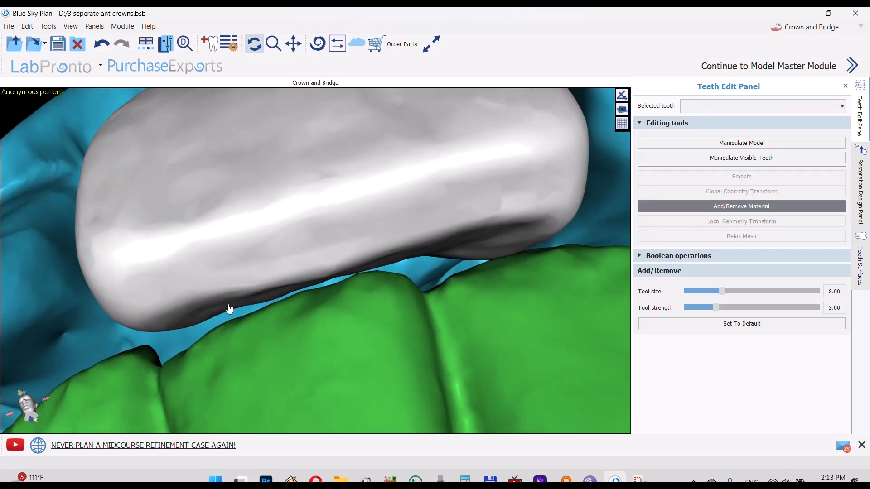
middle_click_drag(230, 310, 227, 291)
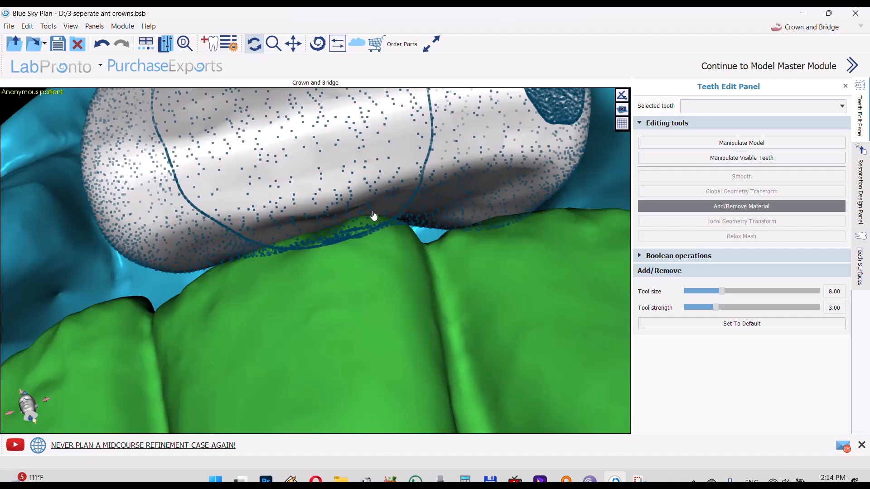
left_click_drag(327, 271, 278, 237)
Examine the crown's occlusal contact with the mandibular incisors from the incisal and lingual sides
scroll(318, 237, "down", 5)
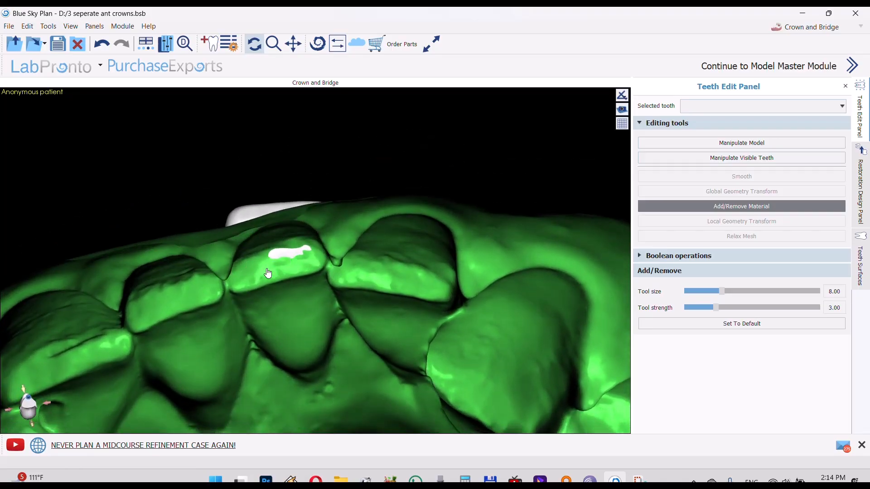
left_click_drag(268, 273, 350, 360)
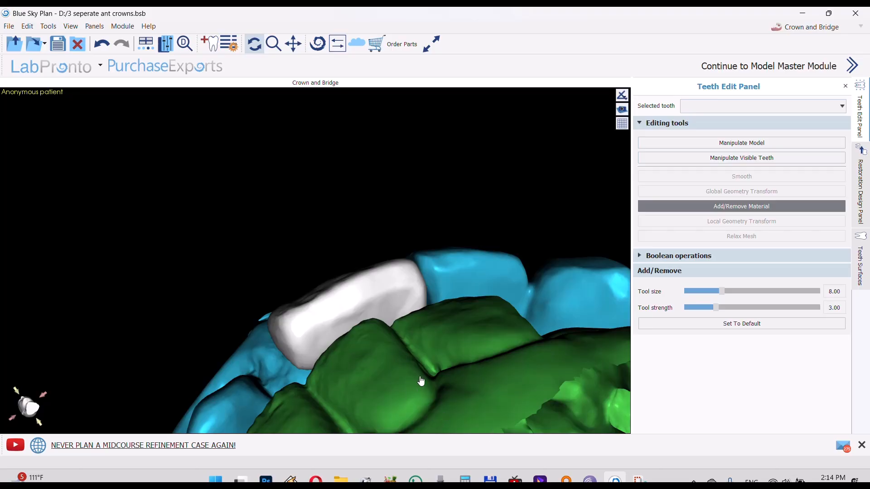
left_click_drag(421, 382, 309, 301)
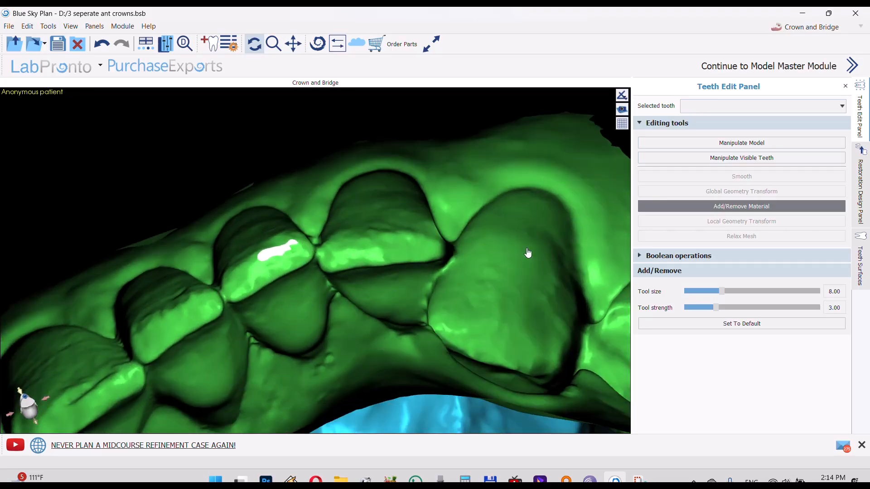
left_click(268, 259)
left_click_drag(306, 265, 324, 391)
left_click_drag(276, 368, 618, 405)
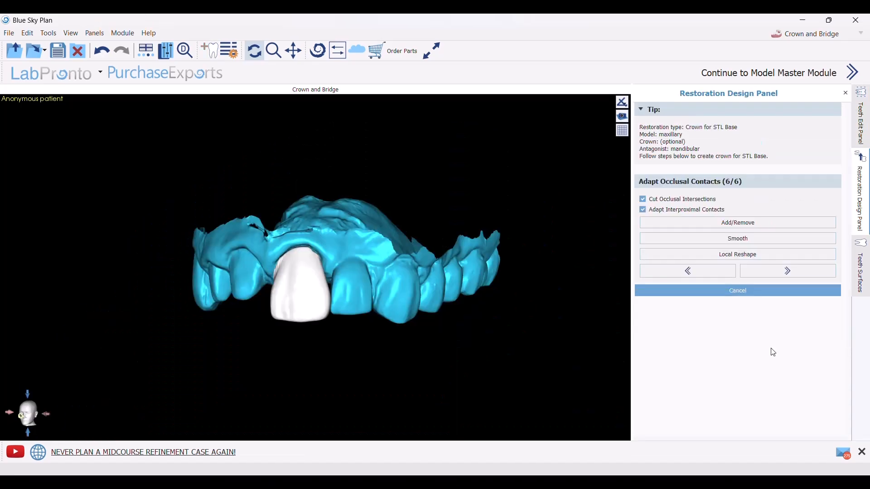